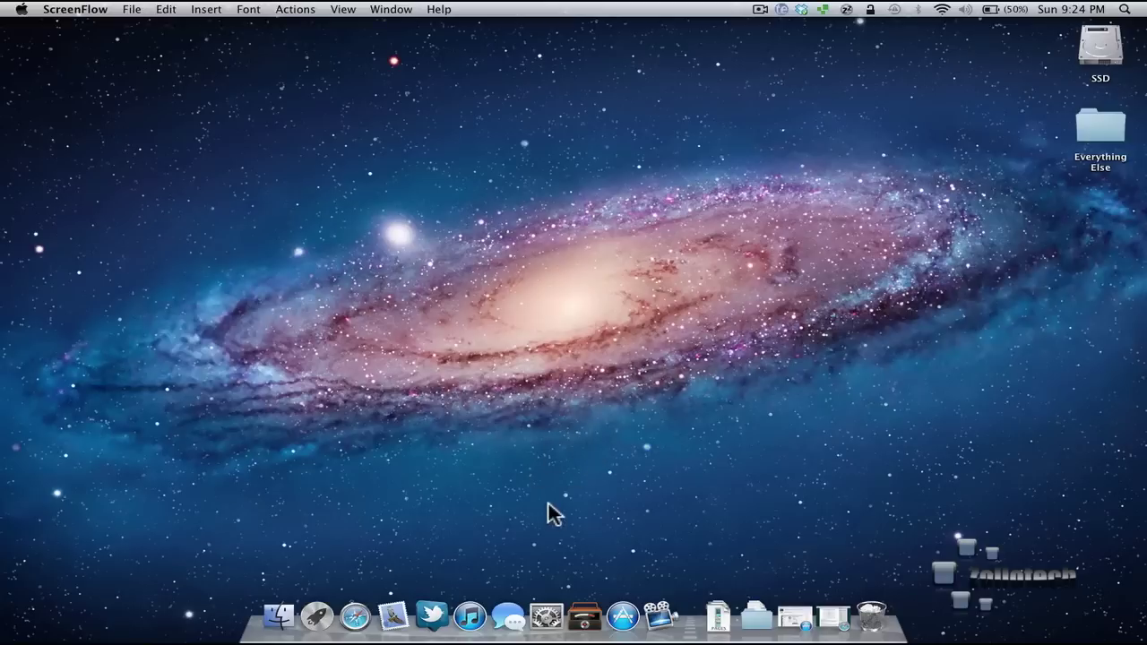
# - Open System Preferences and go to its General pane
pyautogui.click(542, 611)
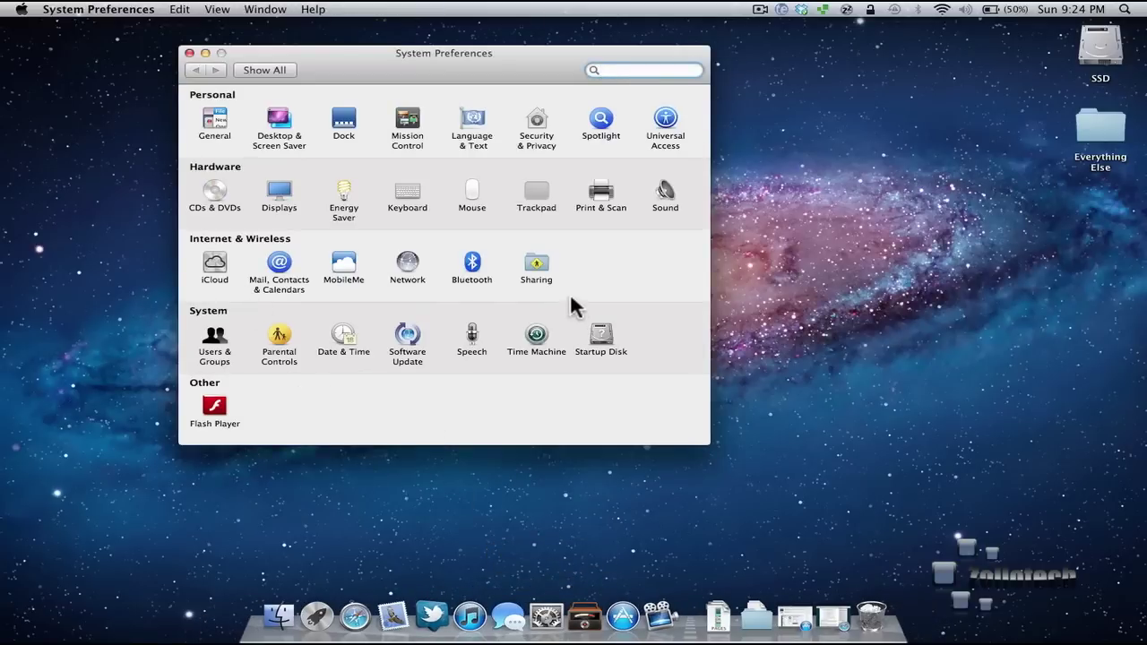
pyautogui.click(215, 118)
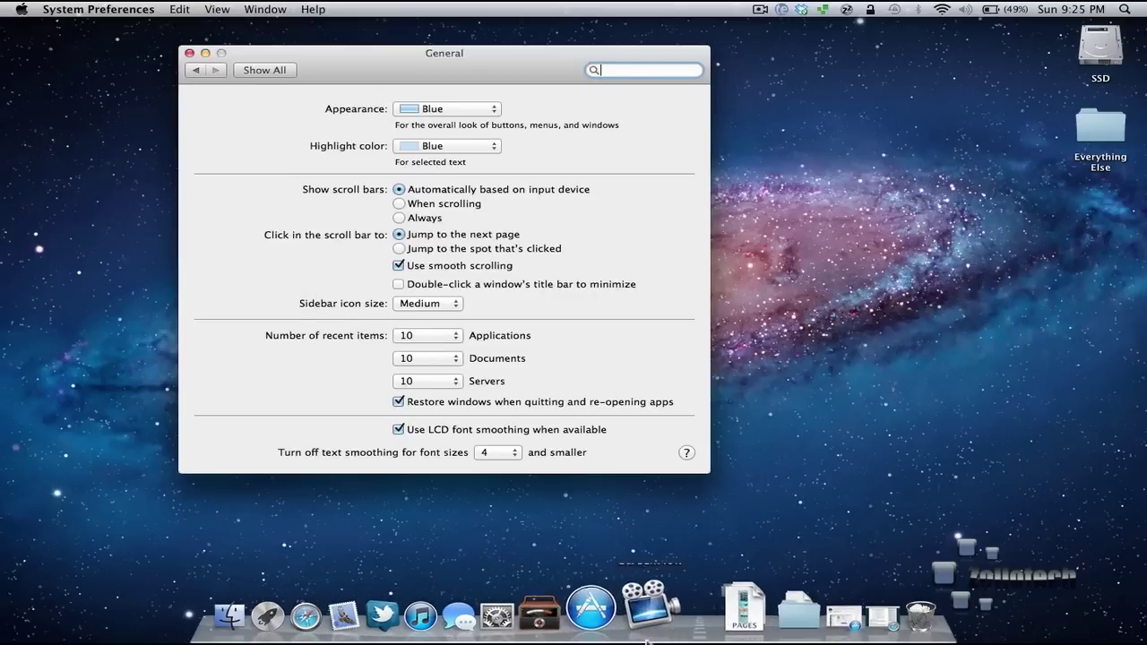
# - Look at the Desktop & Screen Saver settings, then go to the Dock pane
pyautogui.click(195, 69)
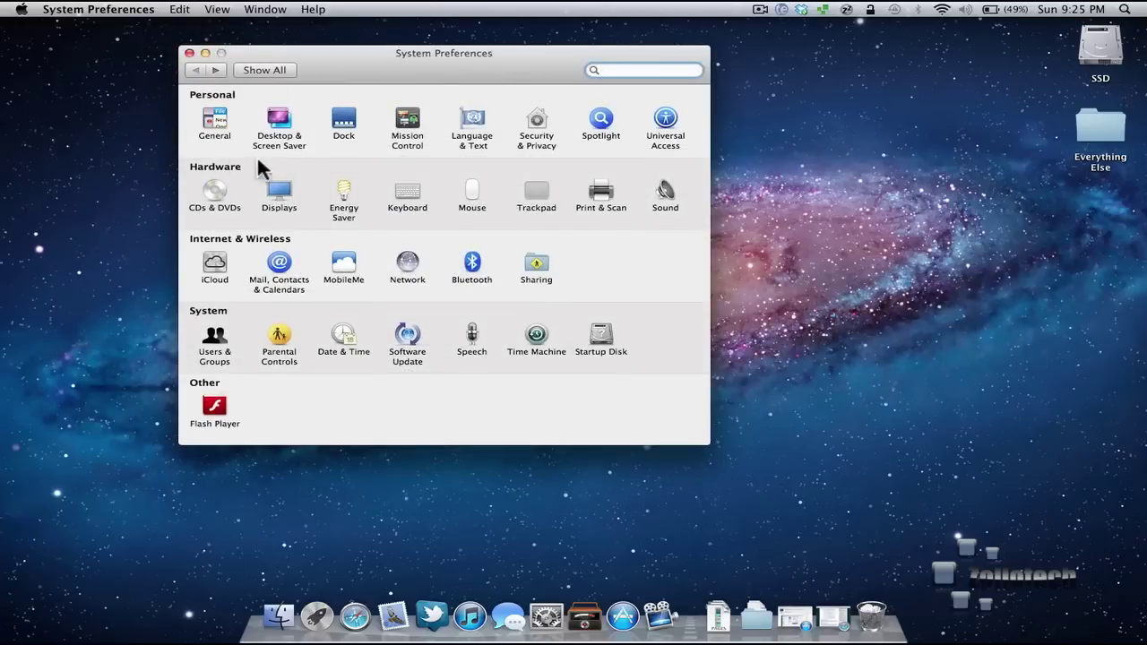
pyautogui.click(285, 125)
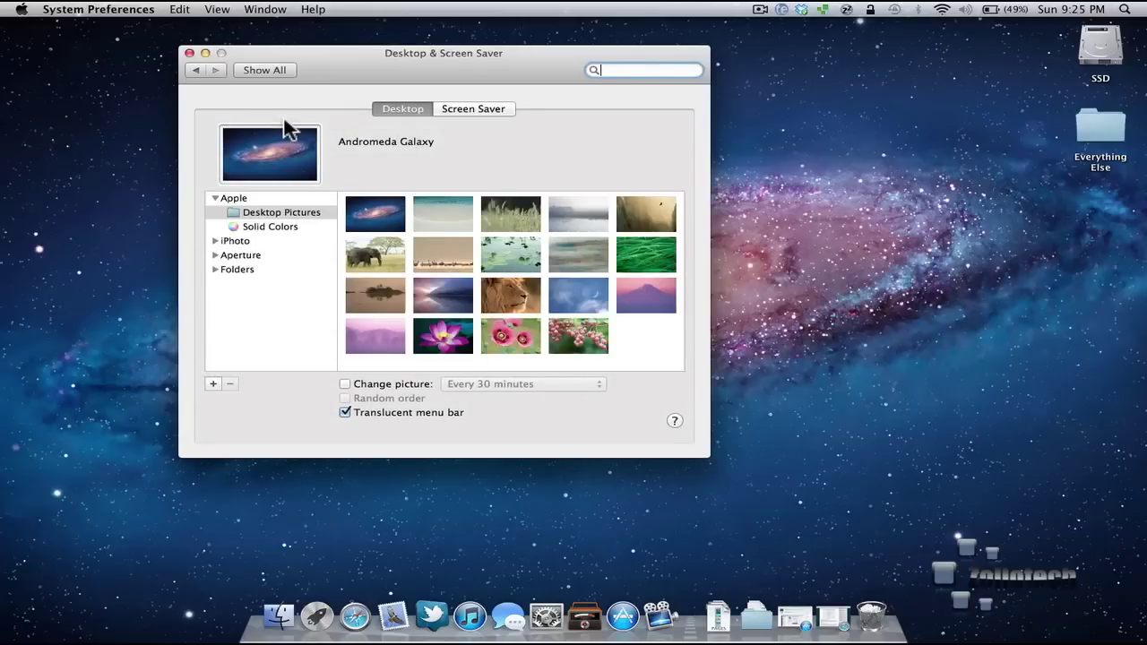
pyautogui.click(194, 71)
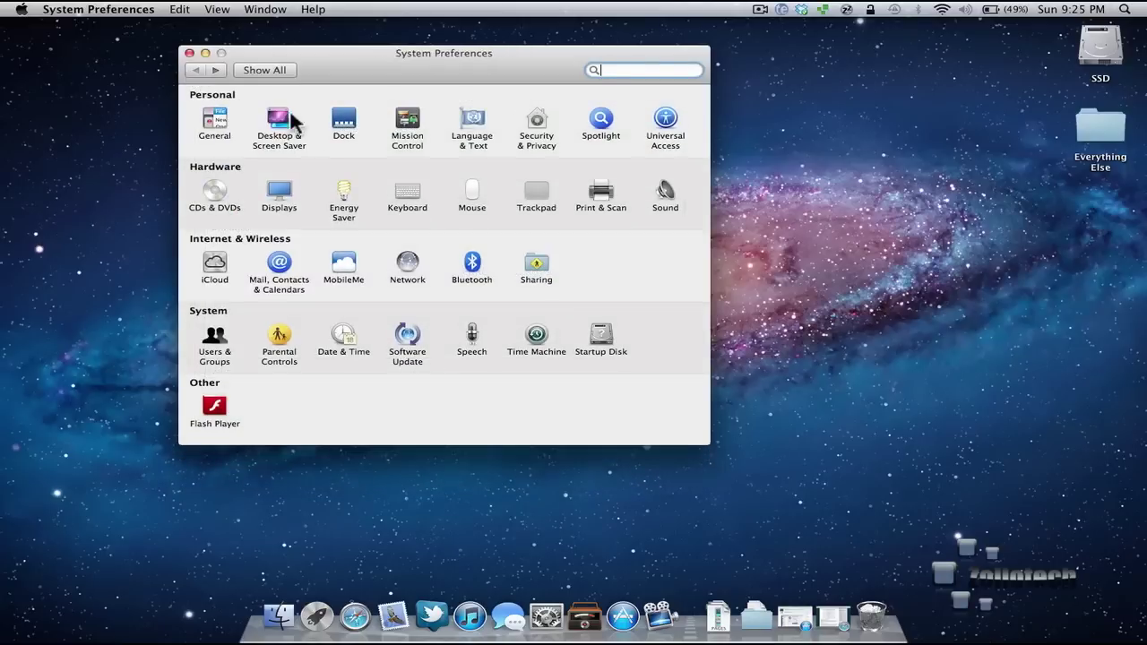
pyautogui.click(342, 125)
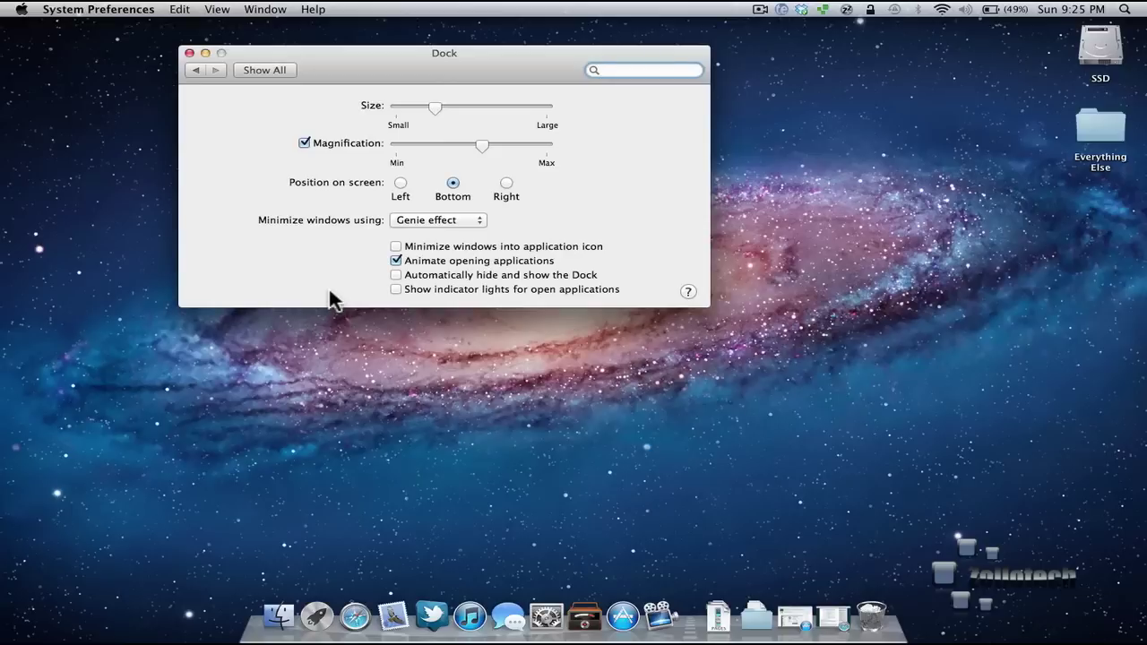
# - Toggle 'Show indicator lights for open applications' to compare, leaving it checked
pyautogui.click(395, 290)
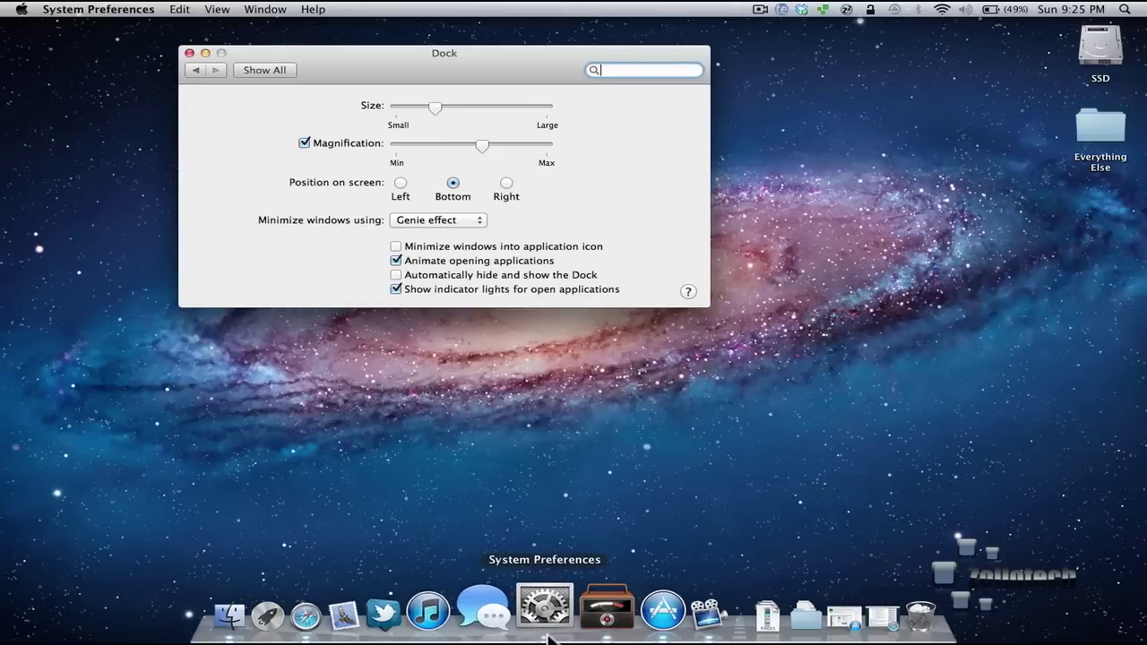
pyautogui.click(396, 287)
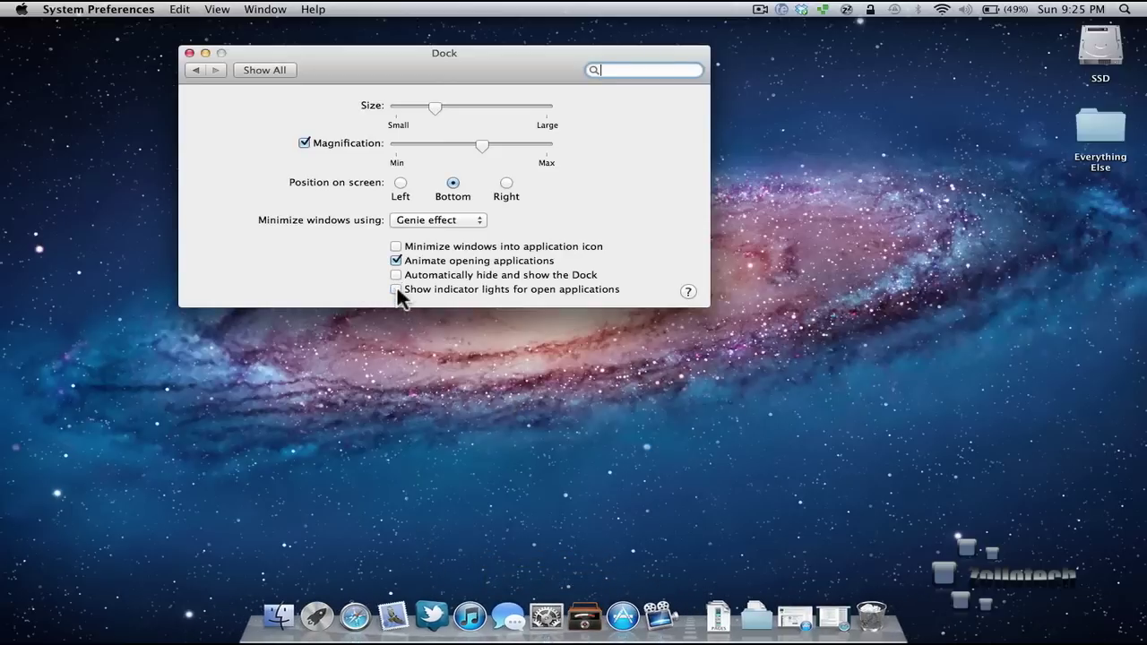
pyautogui.click(396, 289)
pyautogui.click(396, 288)
pyautogui.click(396, 289)
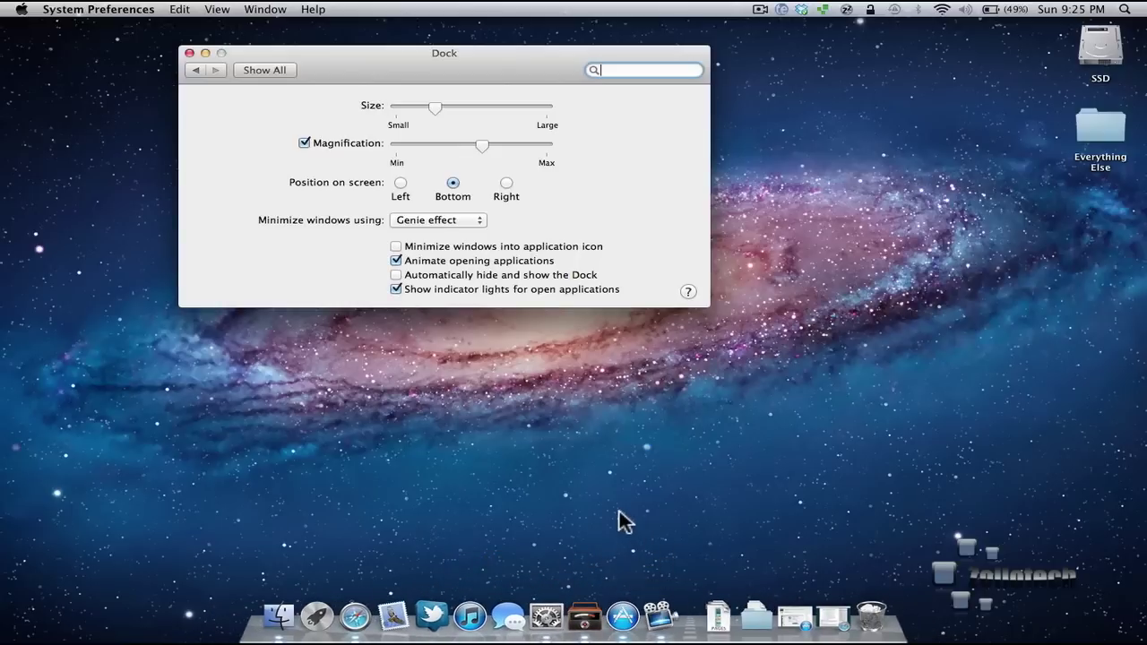
pyautogui.click(457, 288)
pyautogui.click(457, 286)
# - Return to all preferences and restore the minimized Zollotech Safari window from the Dock
pyautogui.click(195, 70)
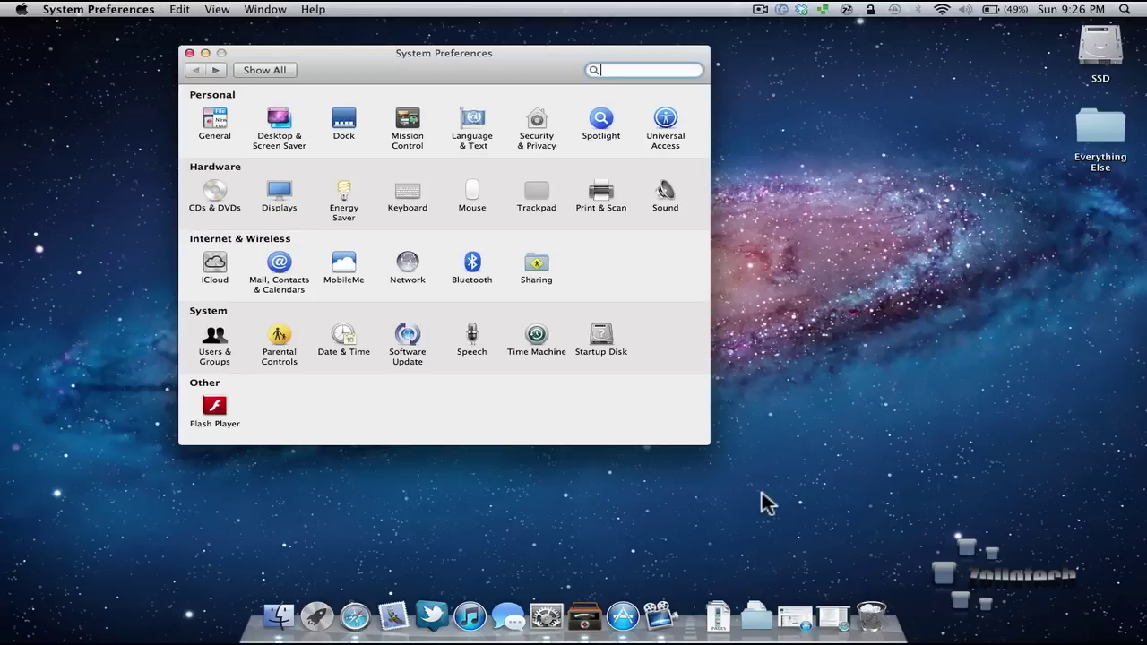
pyautogui.click(797, 616)
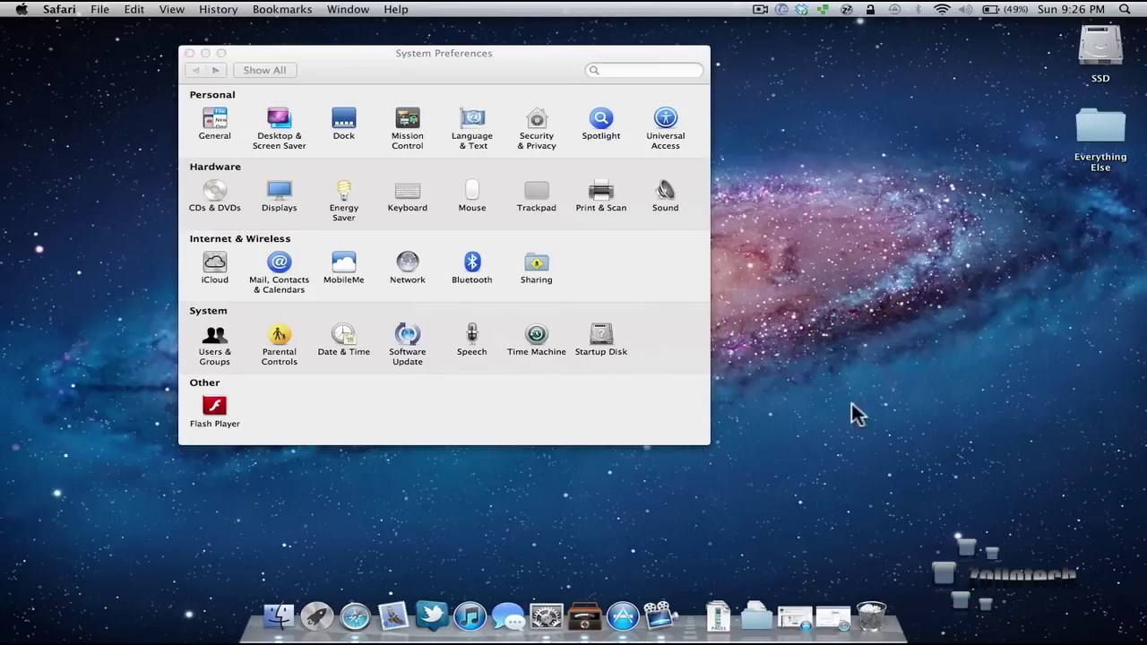
pyautogui.click(829, 618)
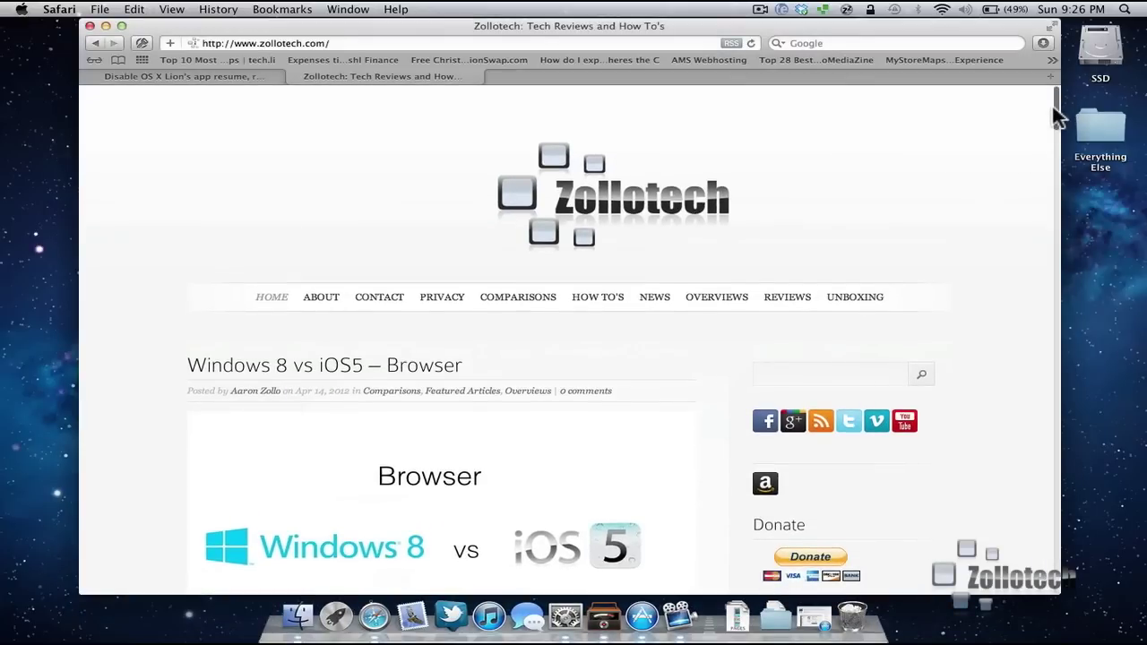
pyautogui.moveTo(1055, 108)
pyautogui.mouseDown()
pyautogui.moveTo(1054, 158)
pyautogui.moveTo(1056, 106)
pyautogui.mouseUp()
pyautogui.scroll(2, 863, 287)
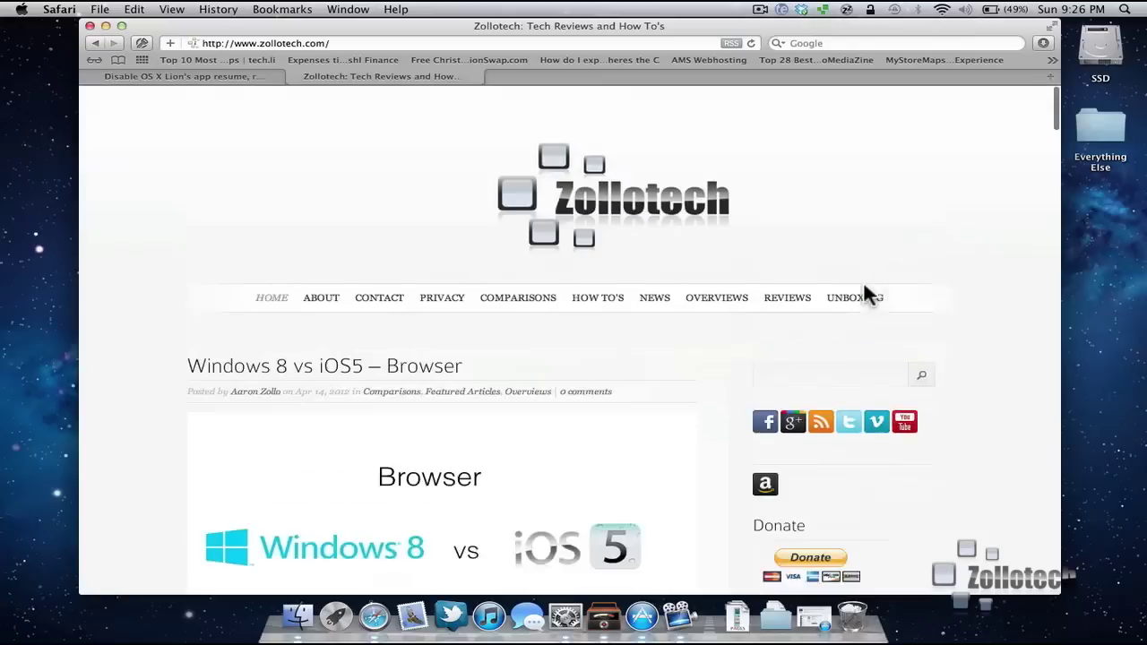
# - Try each General scroll bar option, settle on 'Automatically based on input device', then show all preferences
pyautogui.click(562, 614)
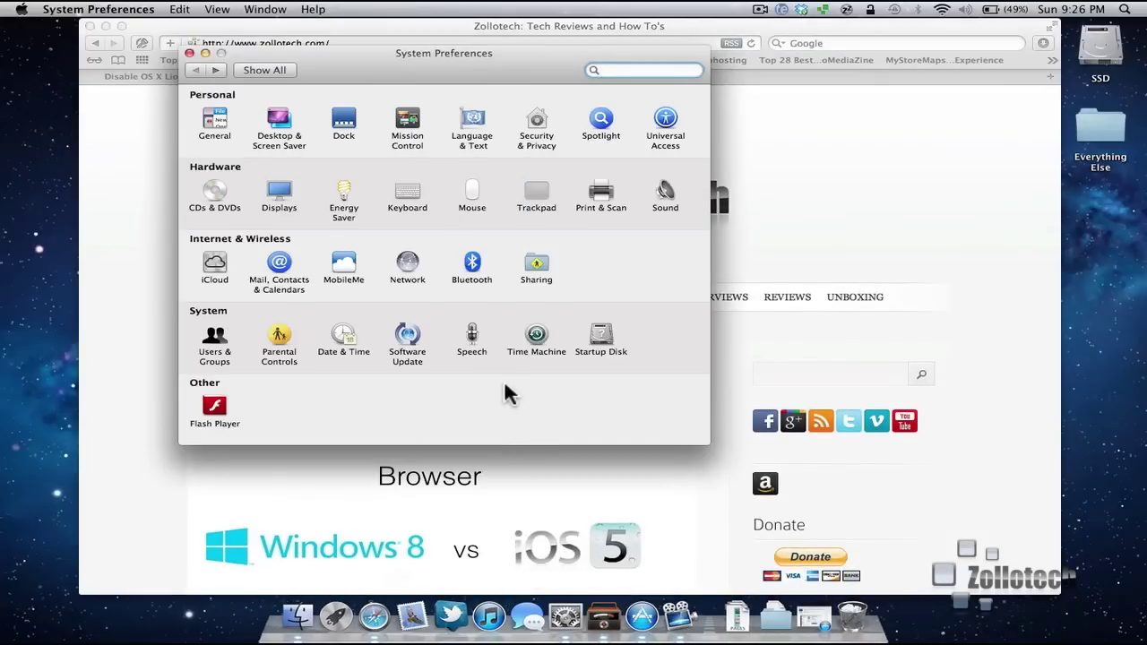
pyautogui.click(215, 120)
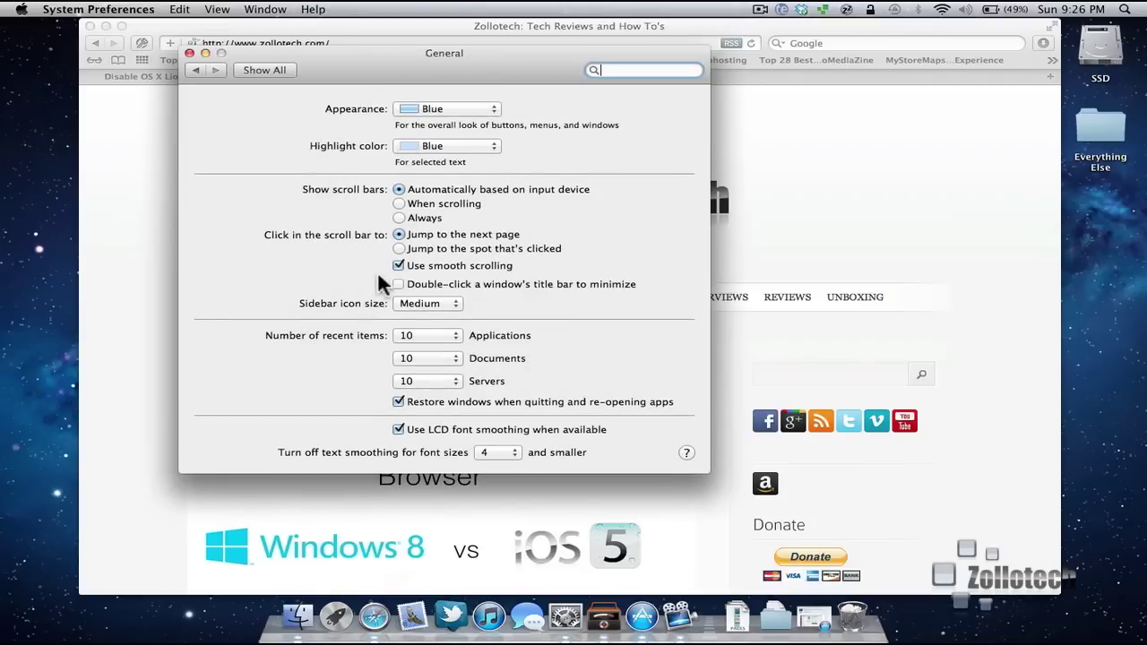
pyautogui.click(400, 218)
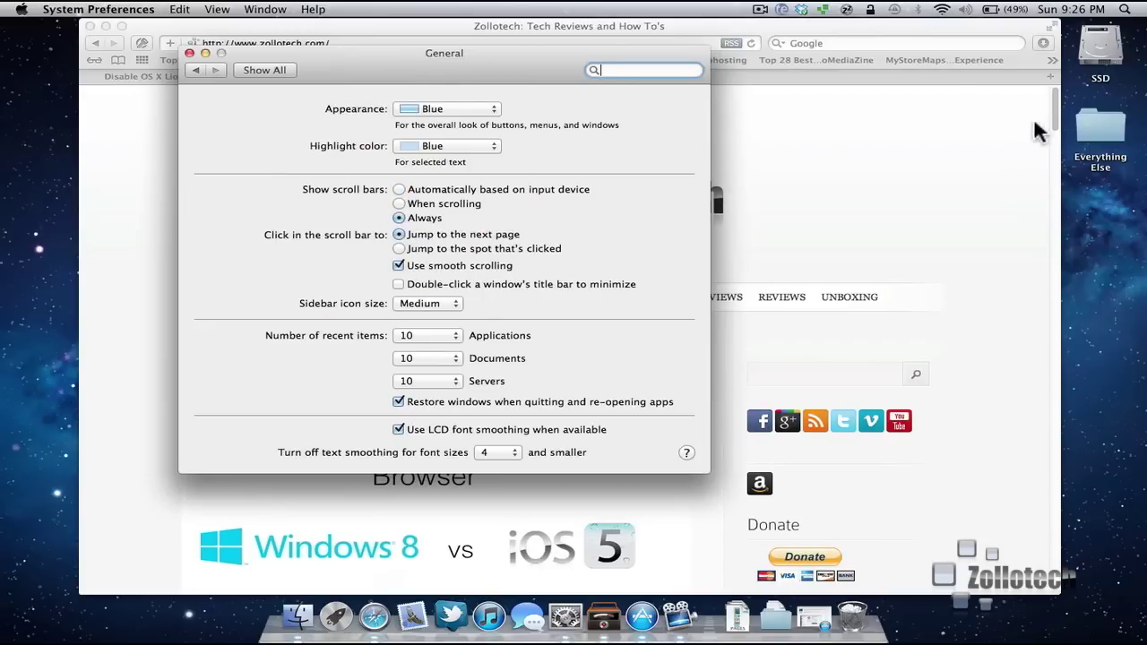
pyautogui.click(408, 205)
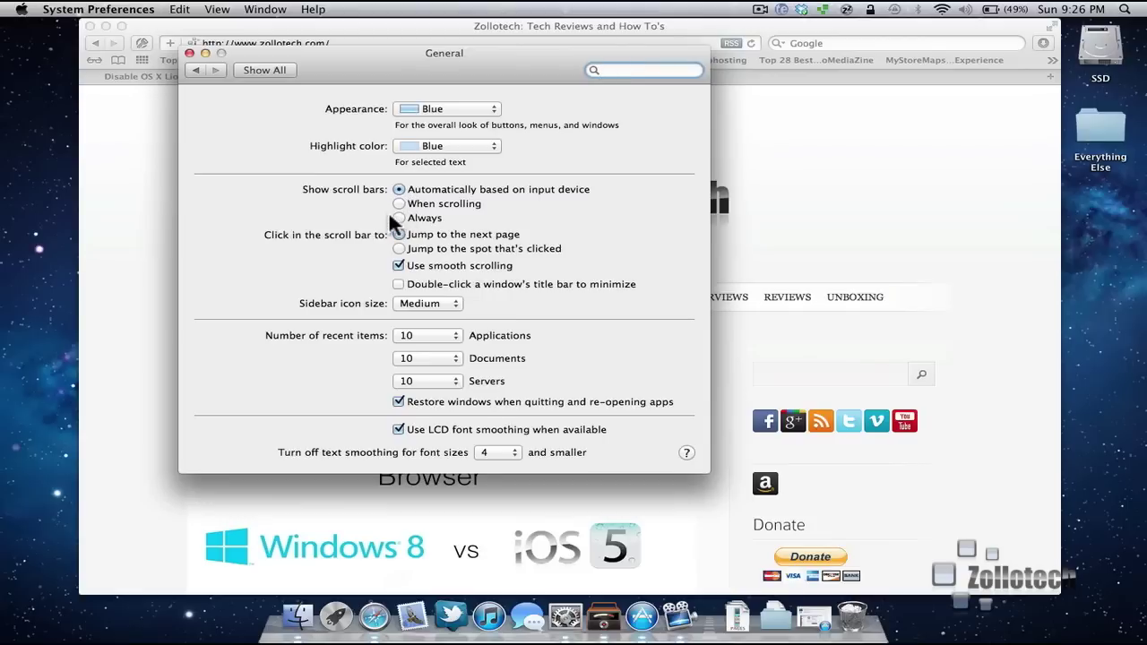
pyautogui.click(399, 218)
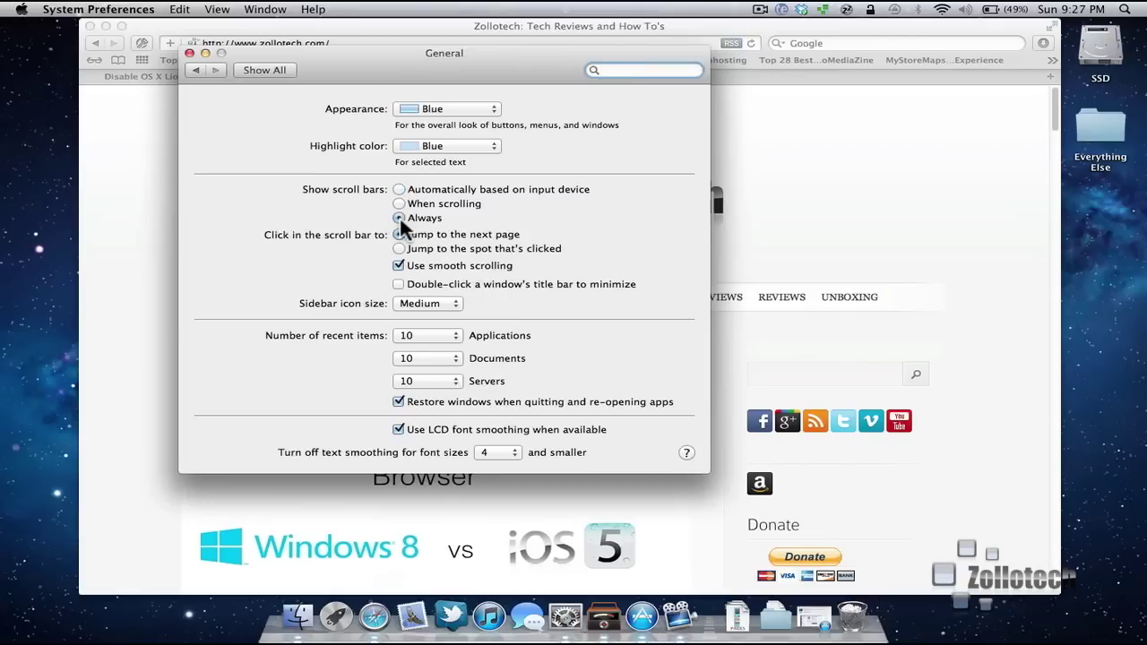
pyautogui.click(399, 189)
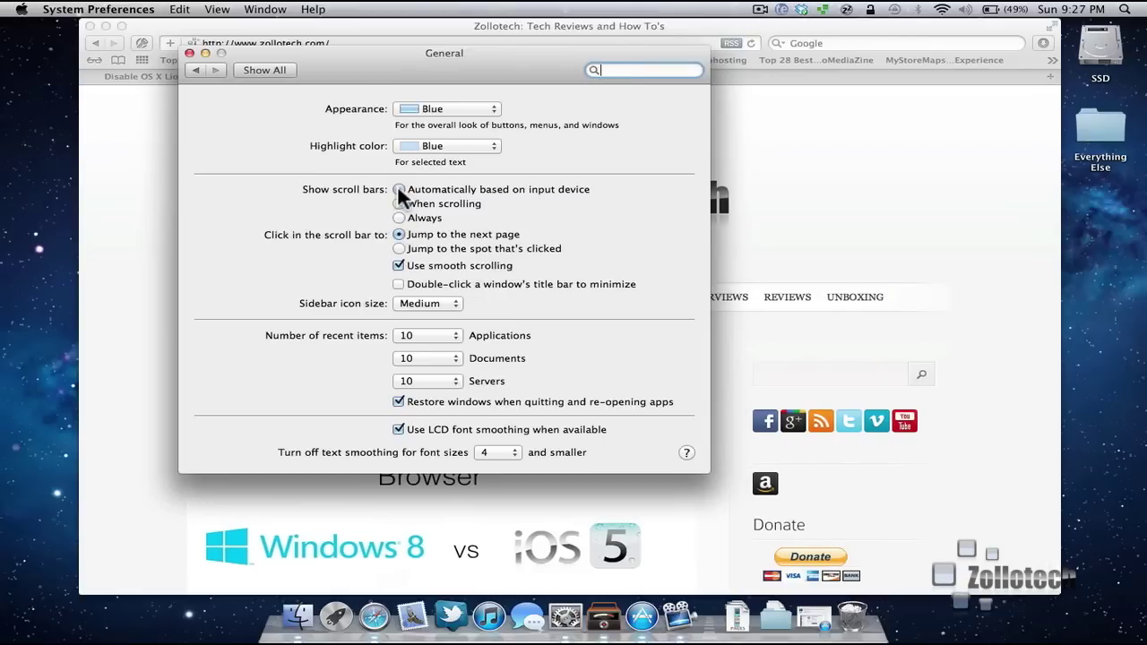
pyautogui.click(194, 70)
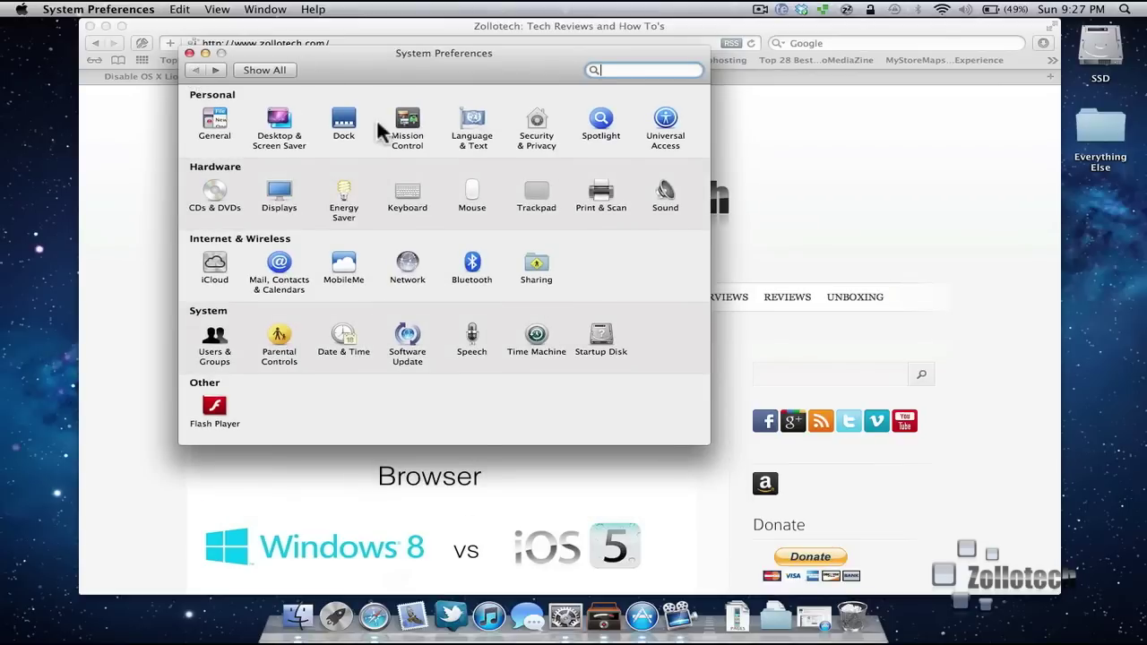
# - View the Trackpad Scroll & Zoom settings and test scrolling in Safari
pyautogui.click(536, 195)
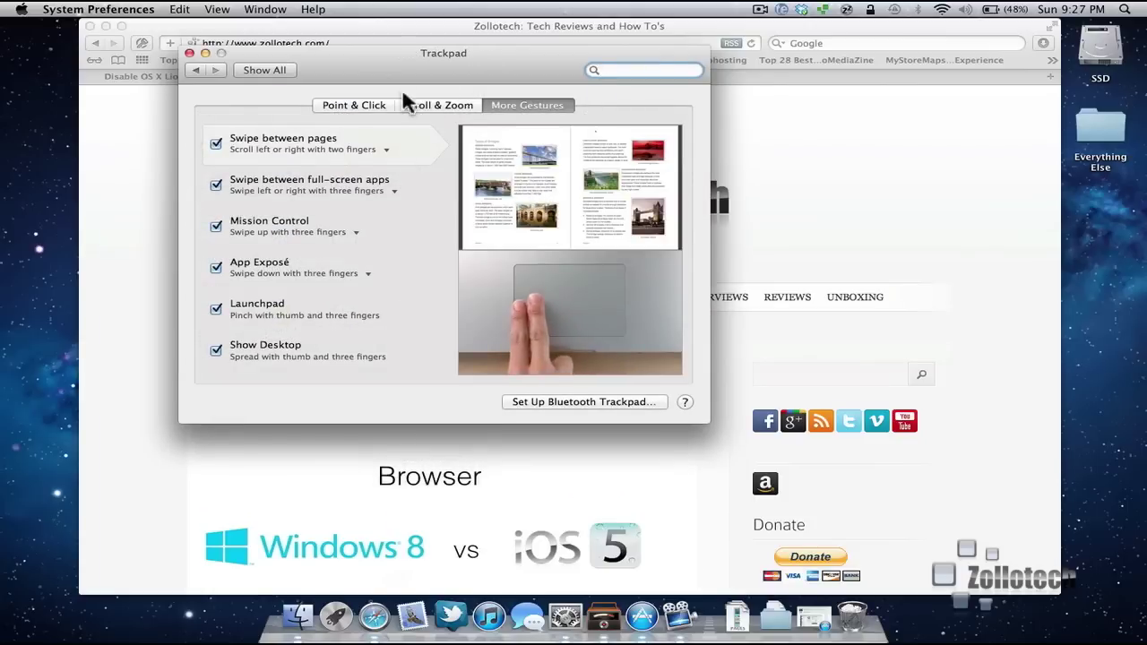
pyautogui.click(448, 105)
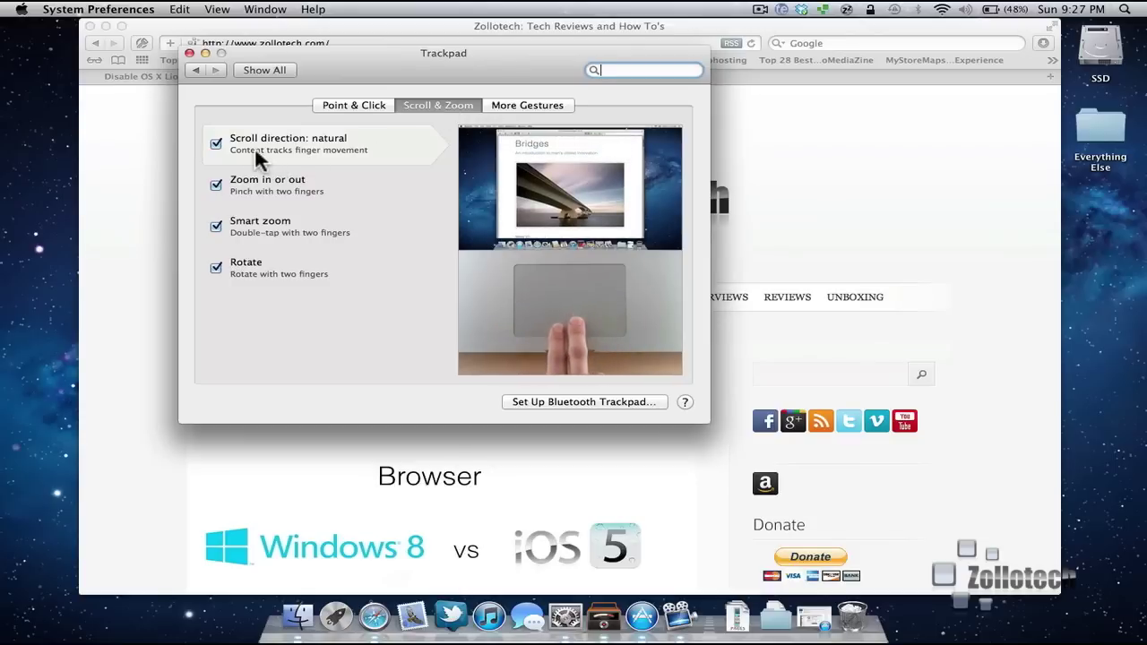
pyautogui.click(834, 231)
pyautogui.scroll(-10, 842, 231)
pyautogui.scroll(-5, 842, 231)
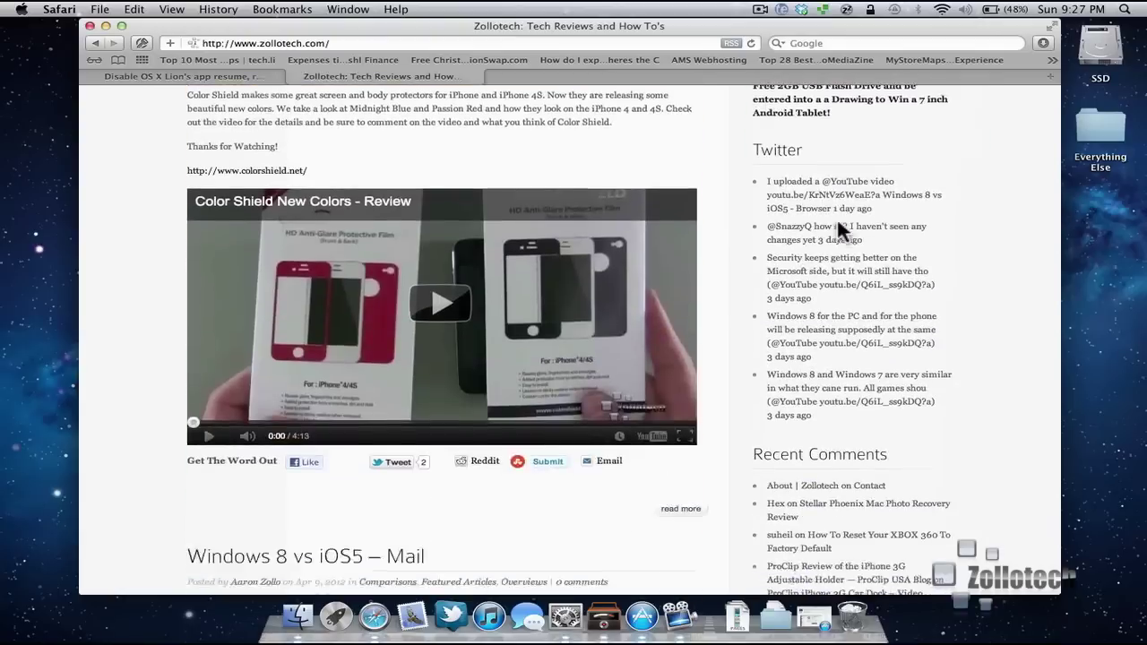
pyautogui.scroll(10, 842, 231)
pyautogui.scroll(5, 836, 230)
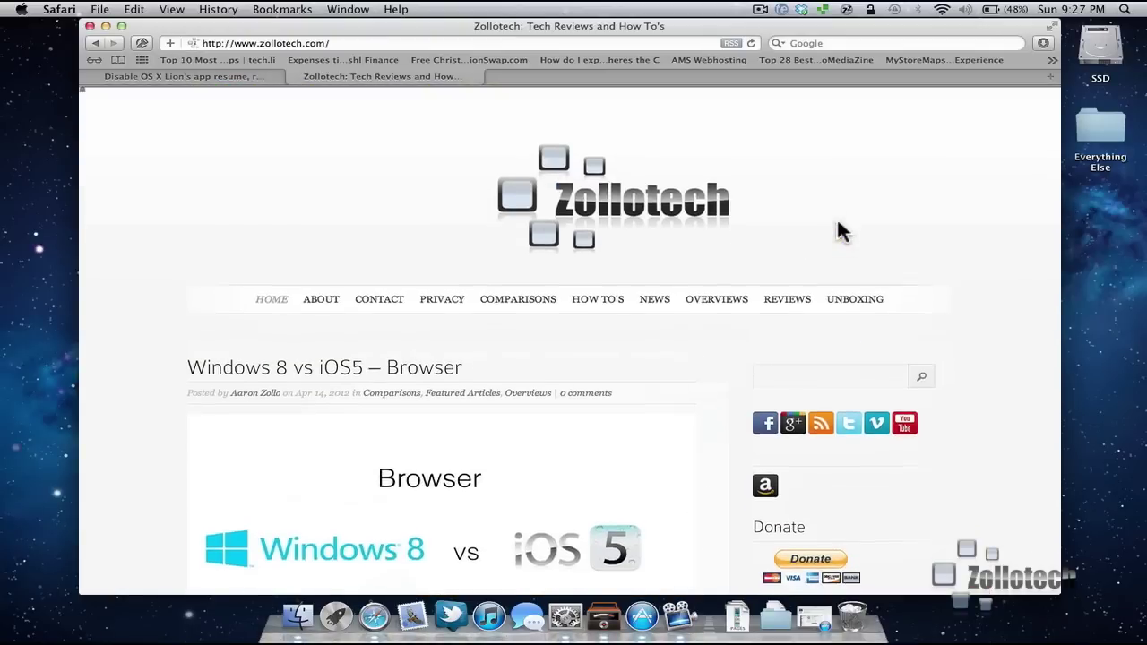
# - Uncheck 'Scroll direction: natural' and test the new scrolling direction in Safari
pyautogui.click(558, 607)
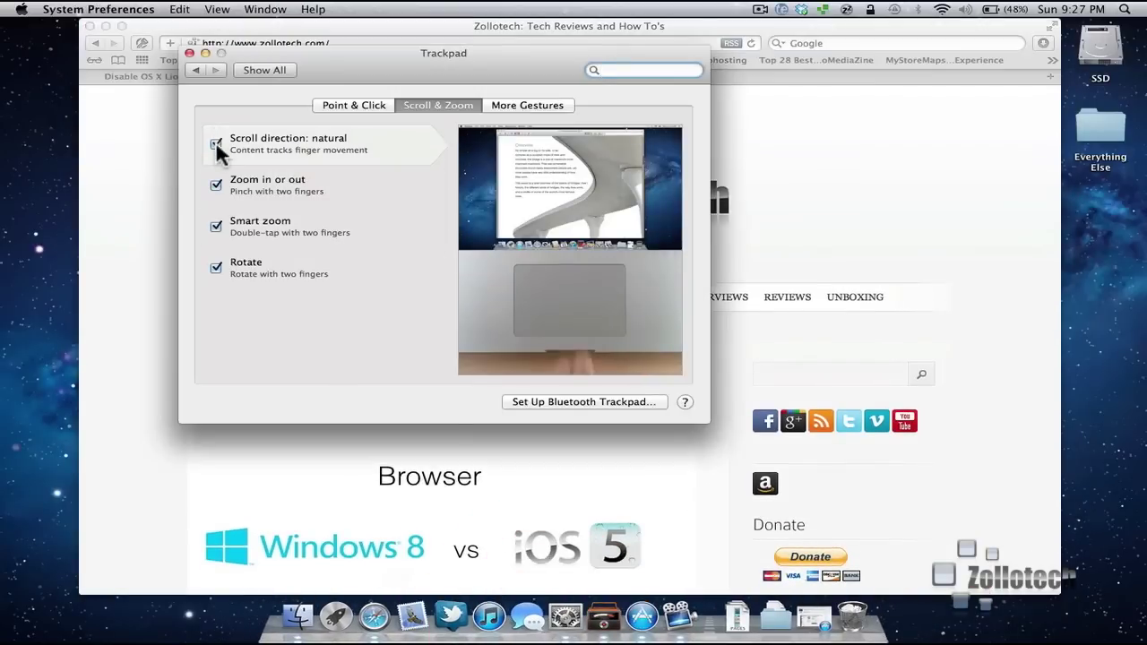
pyautogui.click(215, 145)
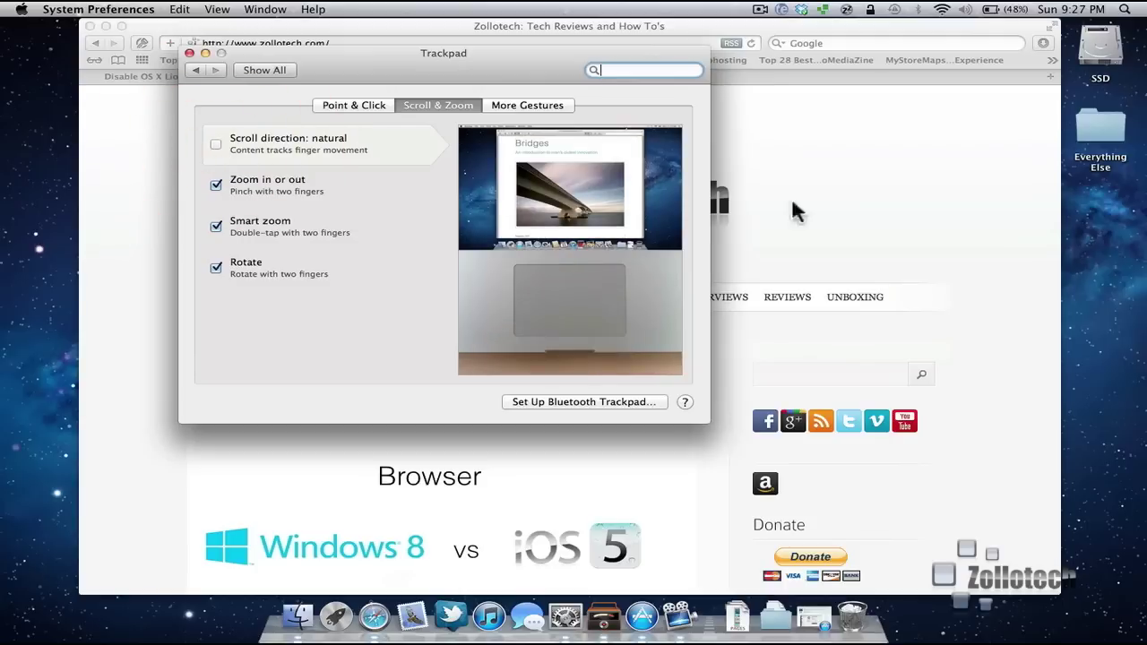
pyautogui.click(888, 226)
pyautogui.scroll(-15, 896, 301)
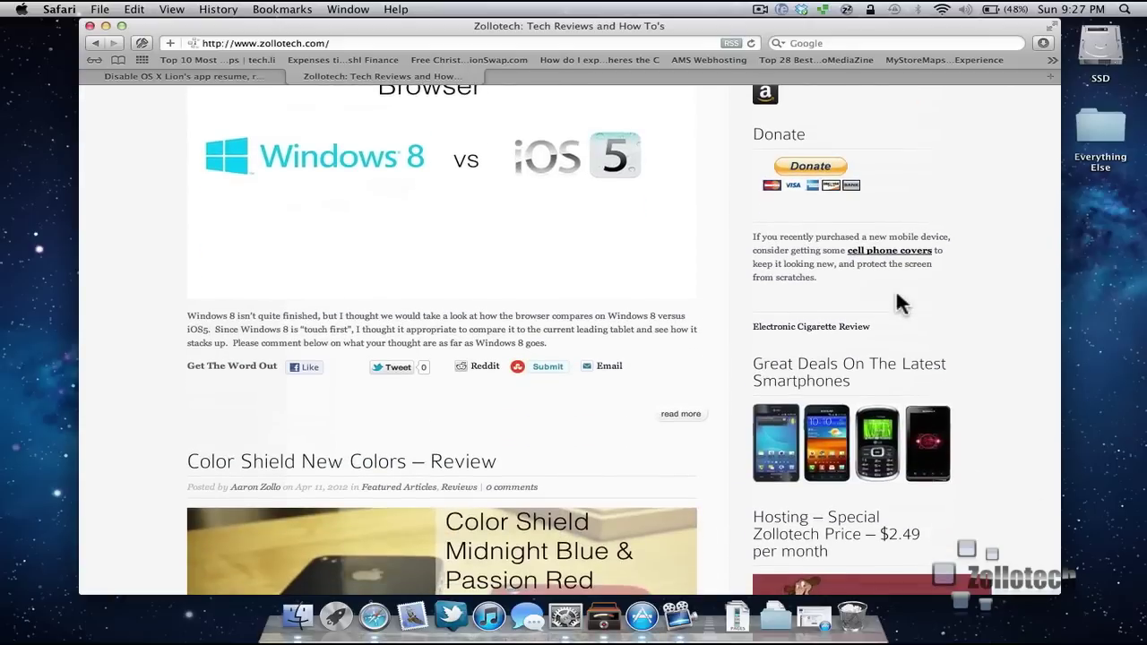
pyautogui.scroll(15, 900, 303)
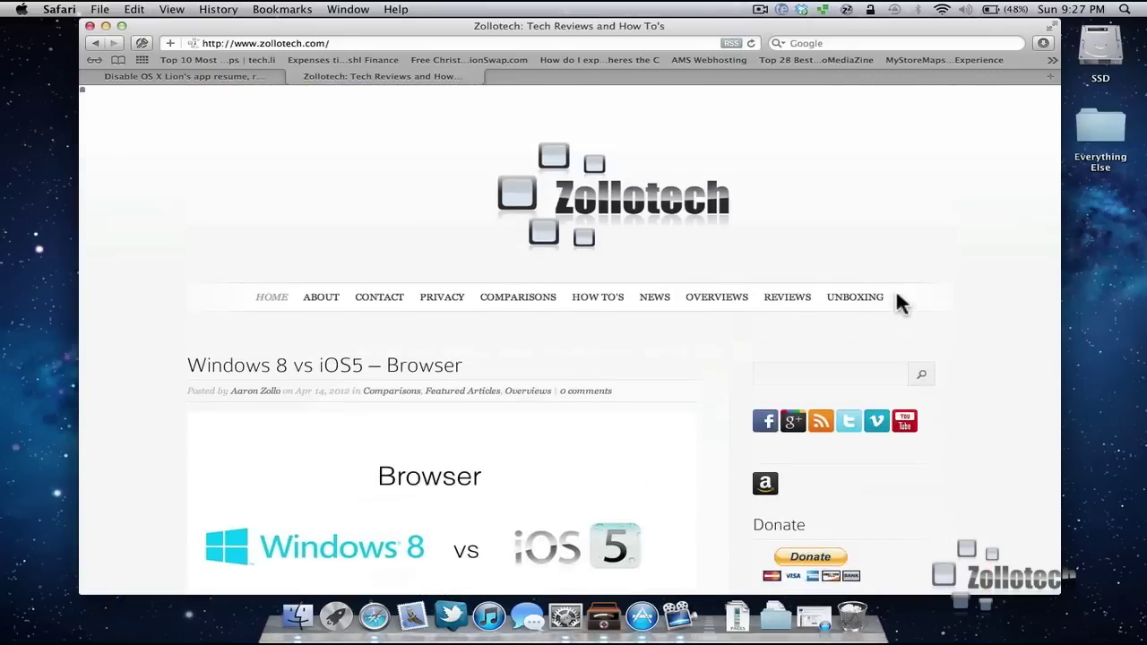
pyautogui.scroll(-10, 900, 303)
pyautogui.scroll(10, 900, 303)
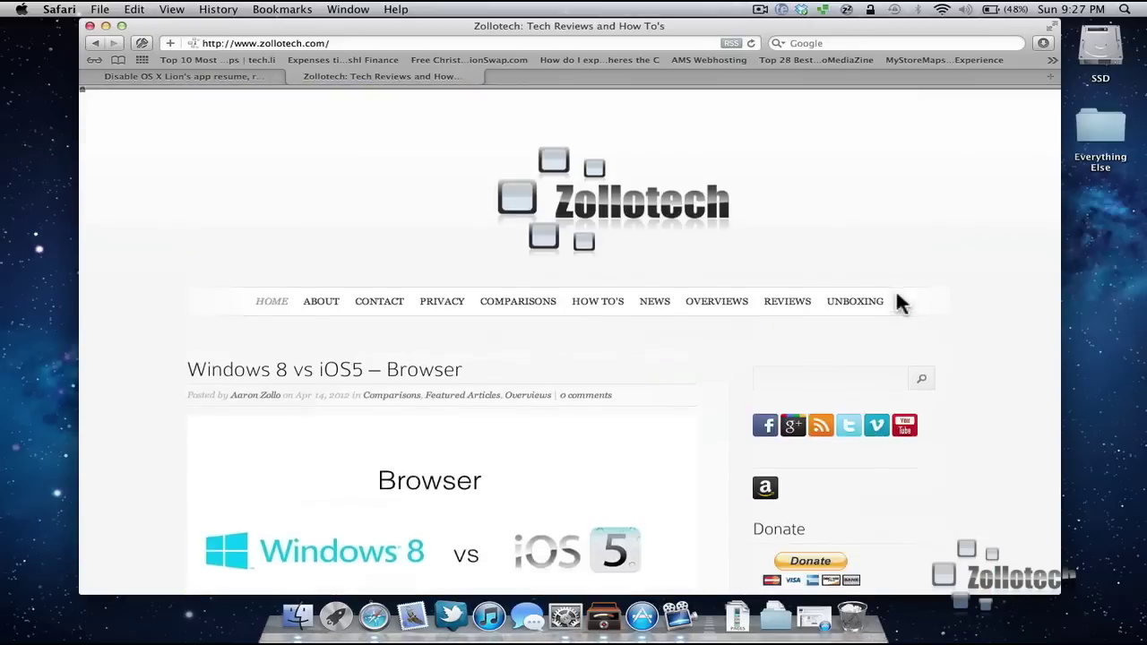
pyautogui.scroll(-2, 900, 303)
pyautogui.scroll(2, 900, 303)
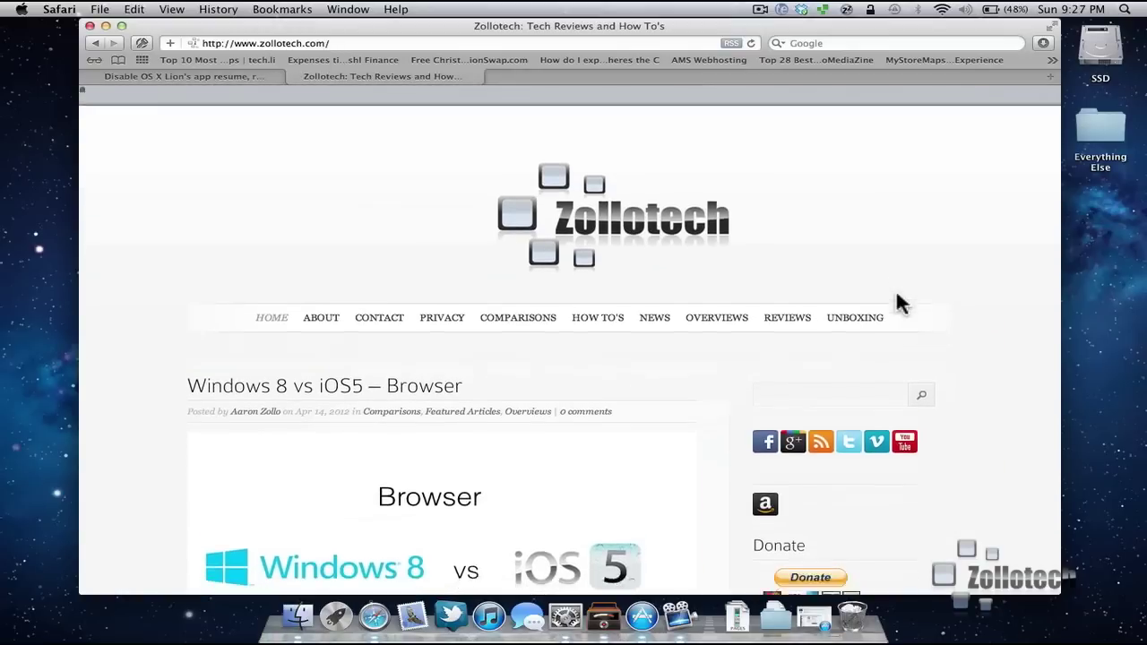
pyautogui.scroll(-10, 900, 303)
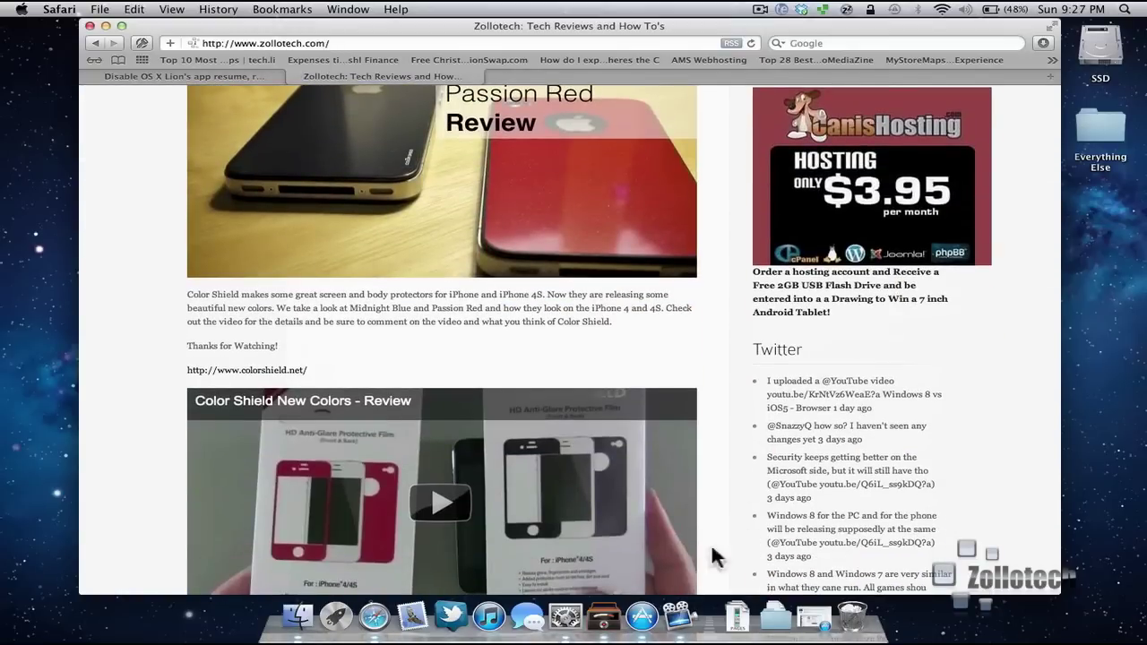
# - Check the Point & Click tab, close System Preferences, and minimize Safari
pyautogui.click(566, 612)
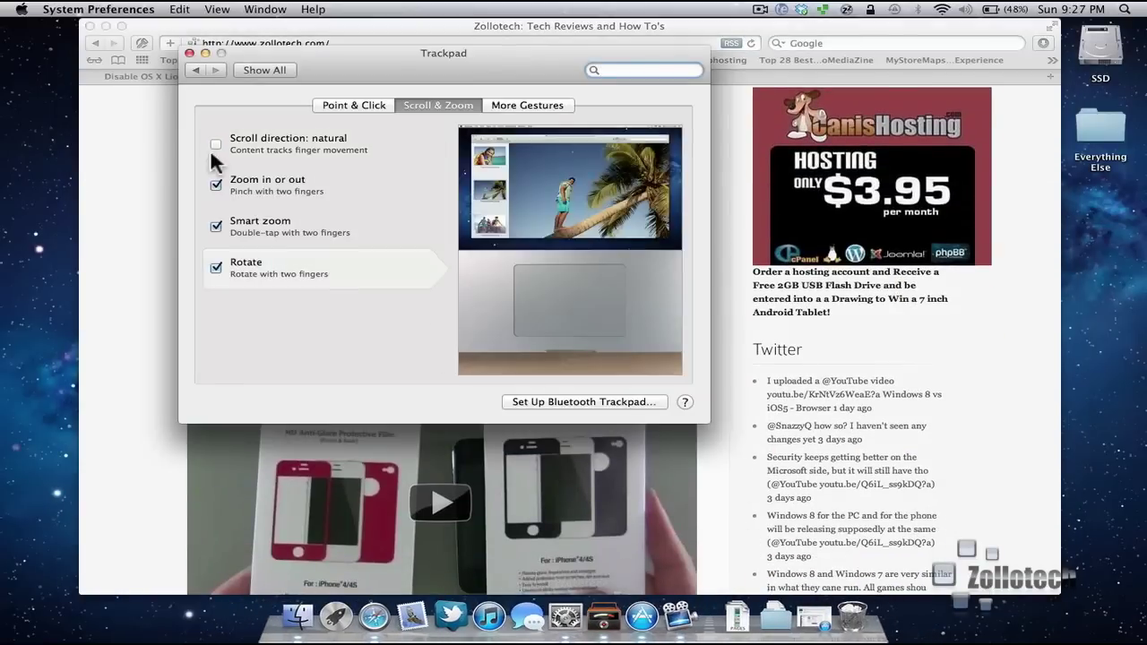
pyautogui.click(352, 104)
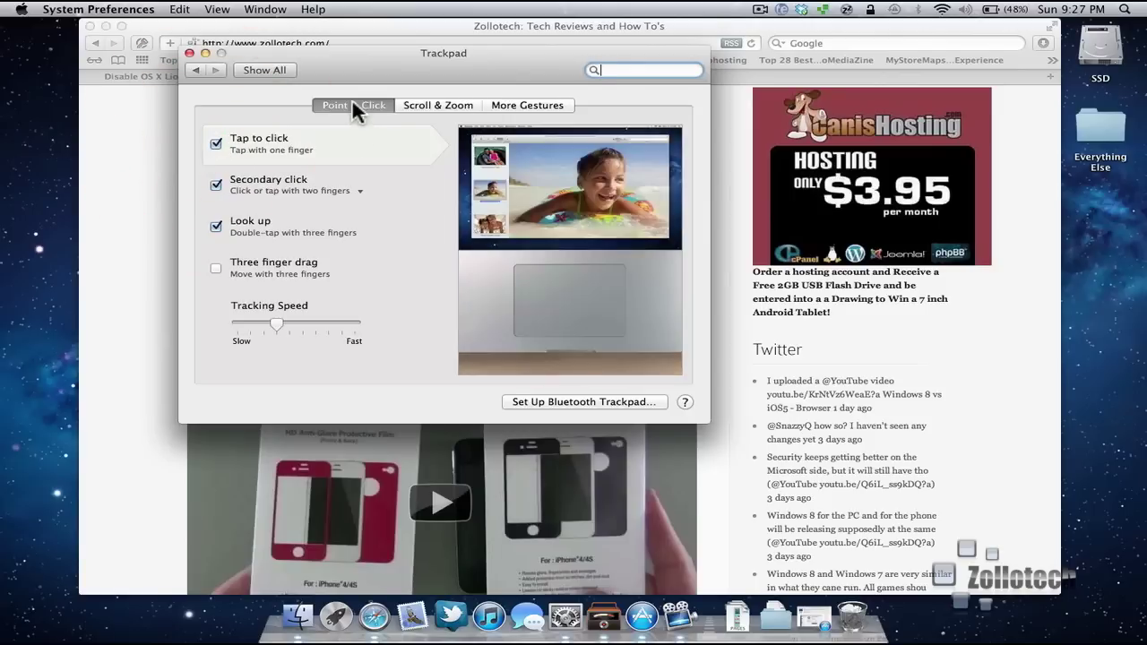
pyautogui.click(186, 51)
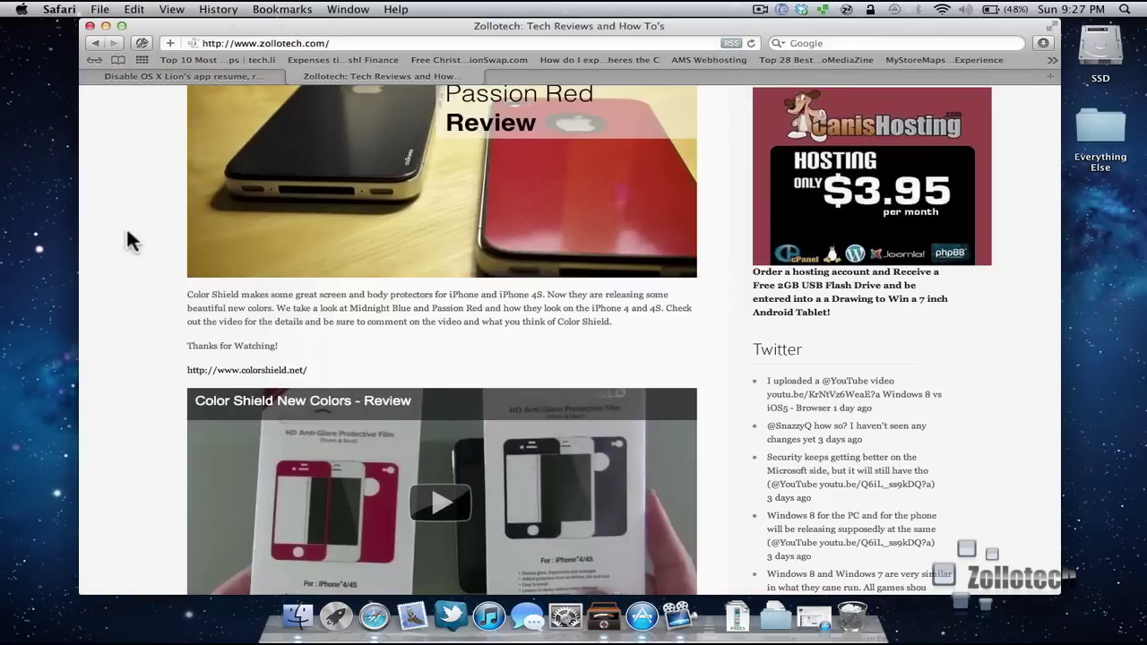
pyautogui.click(104, 25)
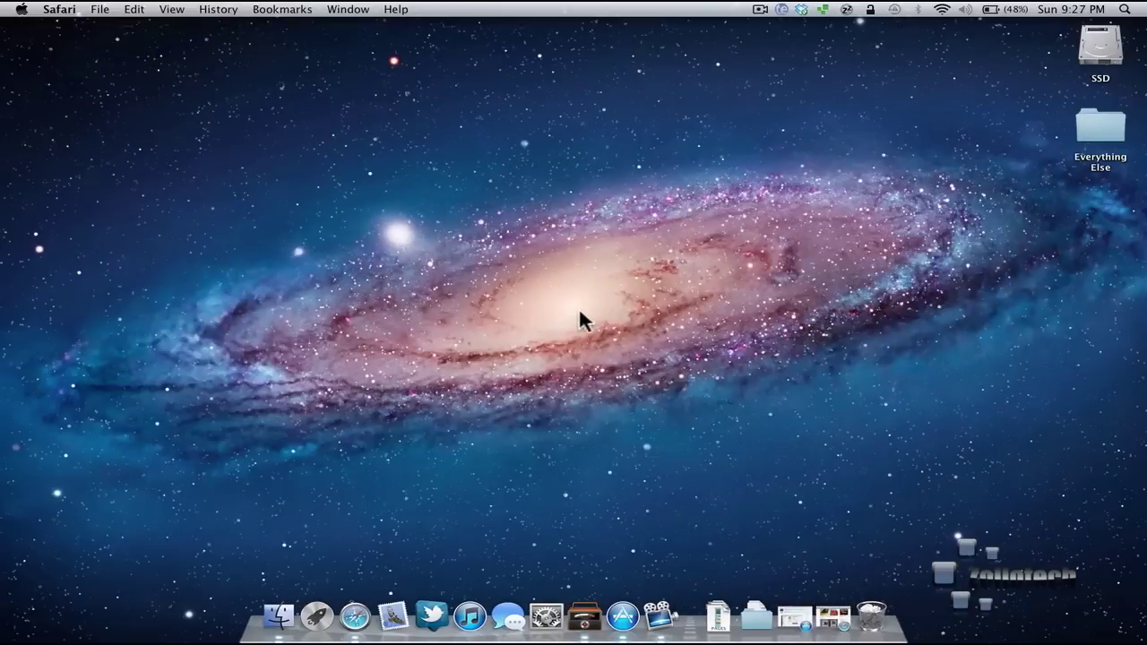
# - Restore the App Store window showing installed iNet 1.2.2 by BananaGlue GmbH
pyautogui.click(795, 607)
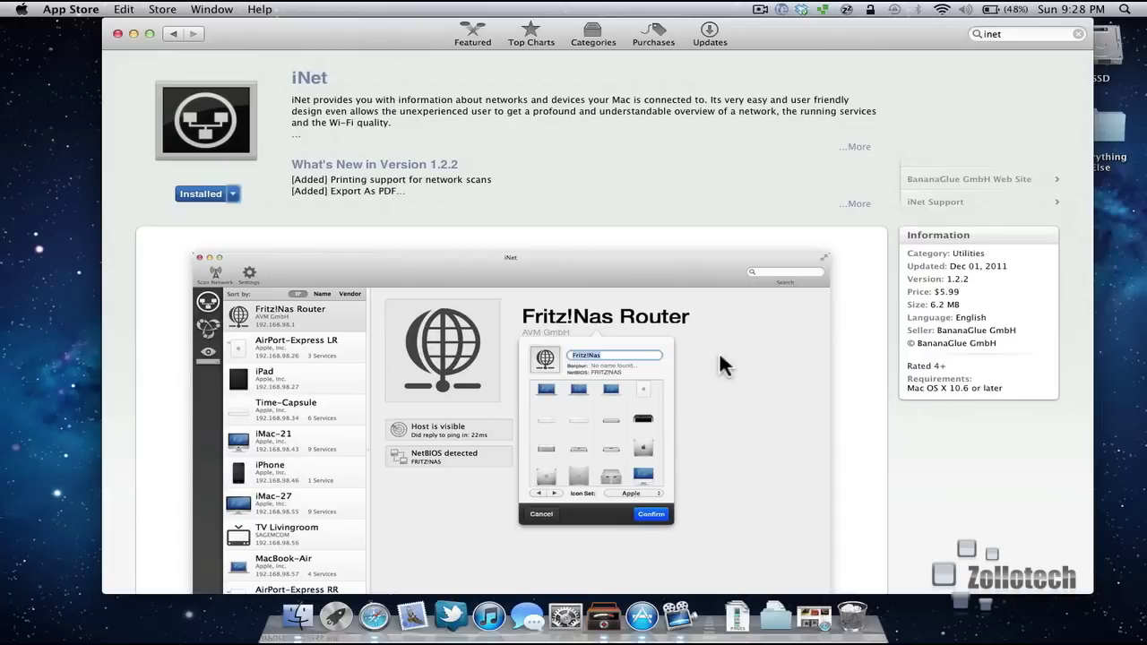
pyautogui.scroll(-3, 724, 365)
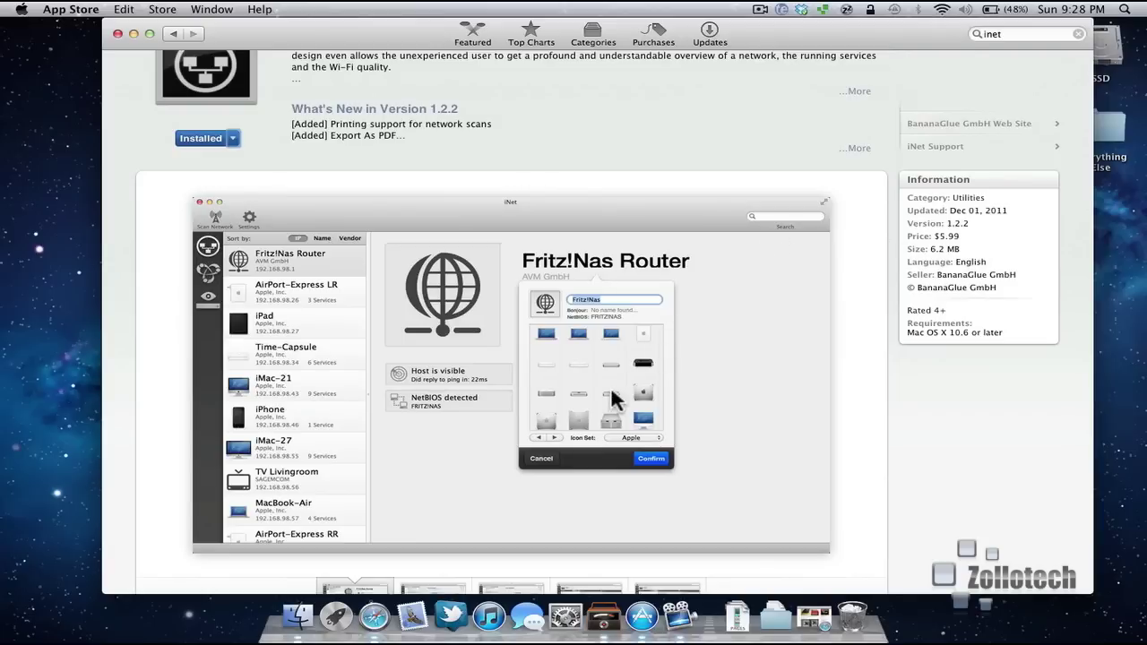
# - Launch iNet via a Spotlight search for 'inet' and scan the network, finding 6 hosts
pyautogui.press('super+space')
pyautogui.write('inet')
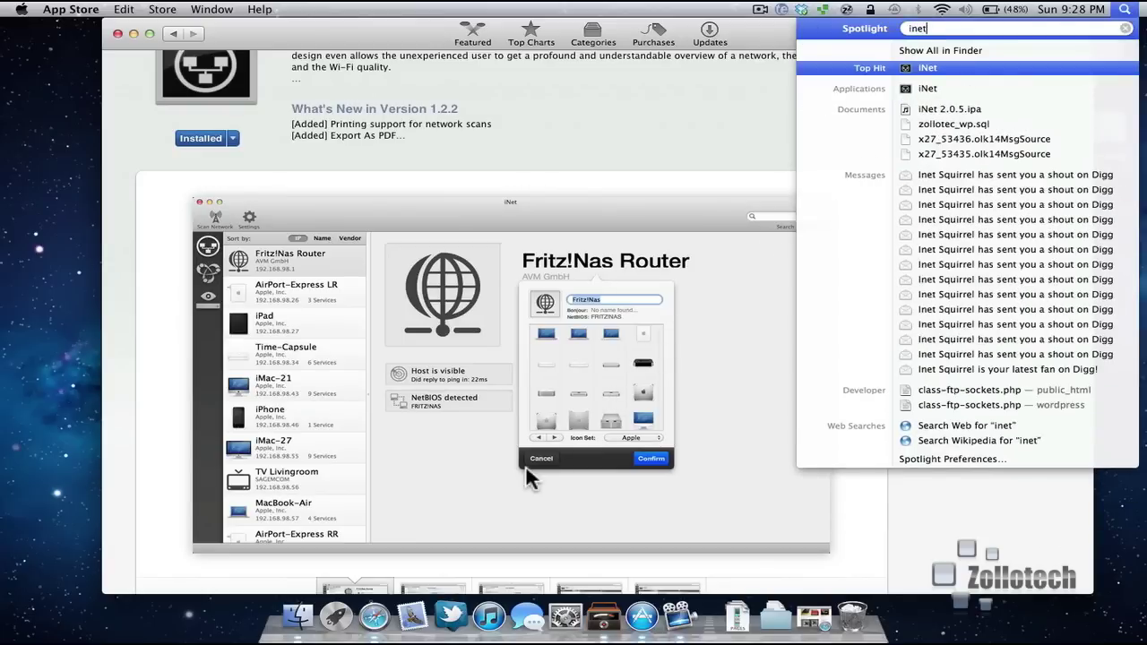
pyautogui.press('Return')
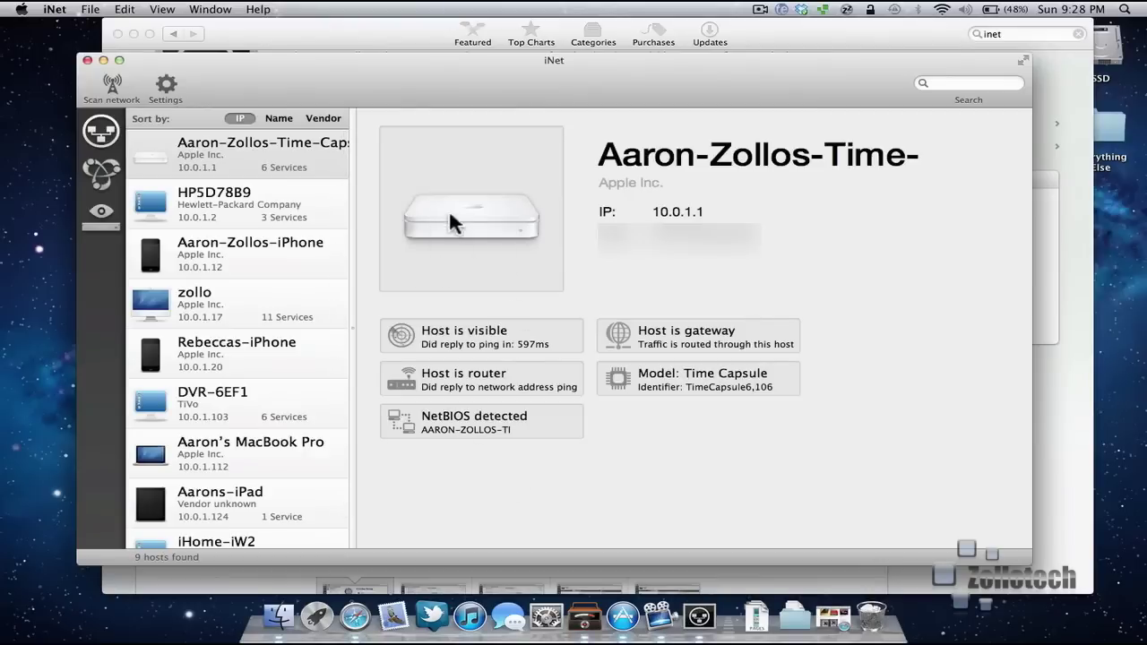
pyautogui.click(111, 82)
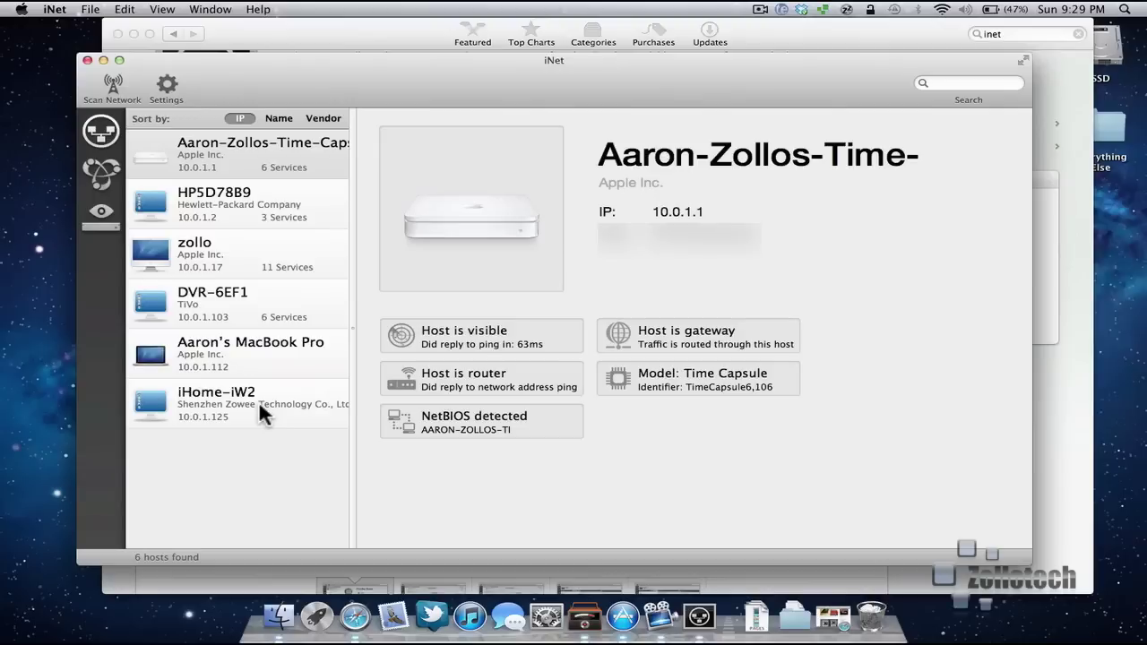
# - Sort hosts by Vendor, select the zollo iMac at 10.0.1.17, and toggle full screen on and off
pyautogui.click(285, 117)
pyautogui.click(320, 117)
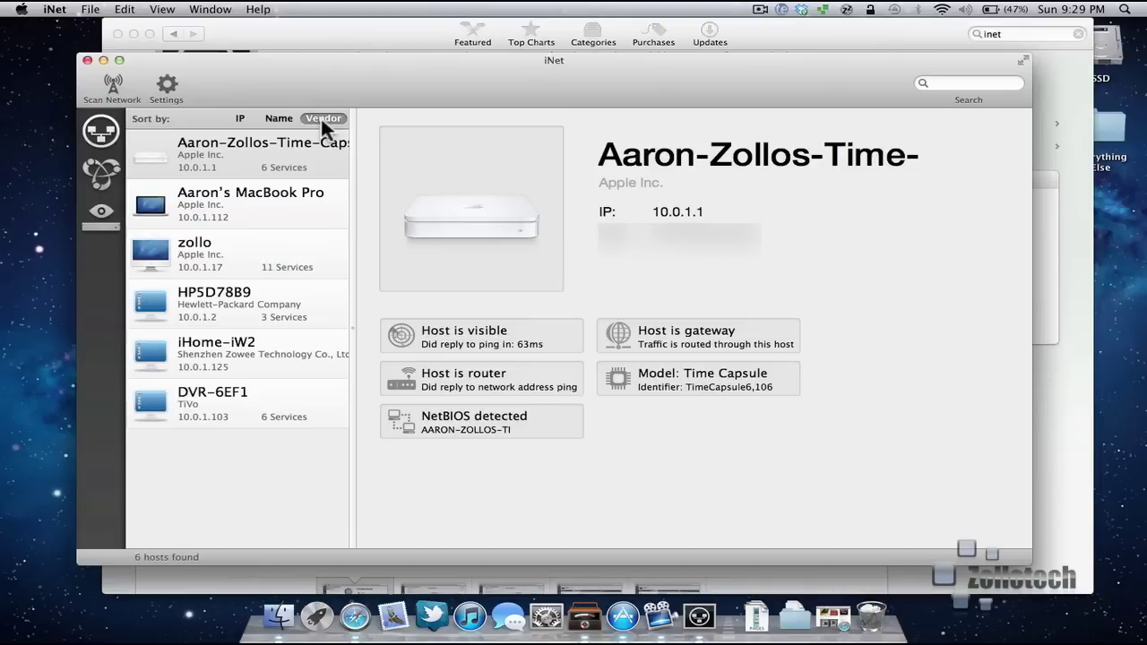
pyautogui.click(253, 273)
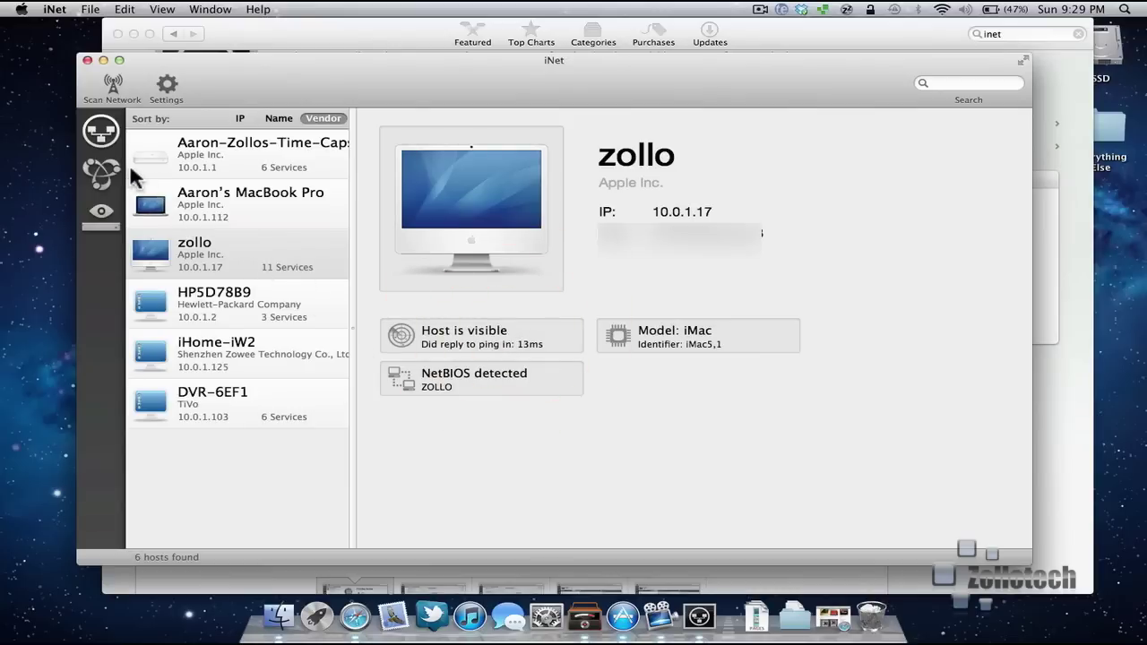
pyautogui.click(1022, 60)
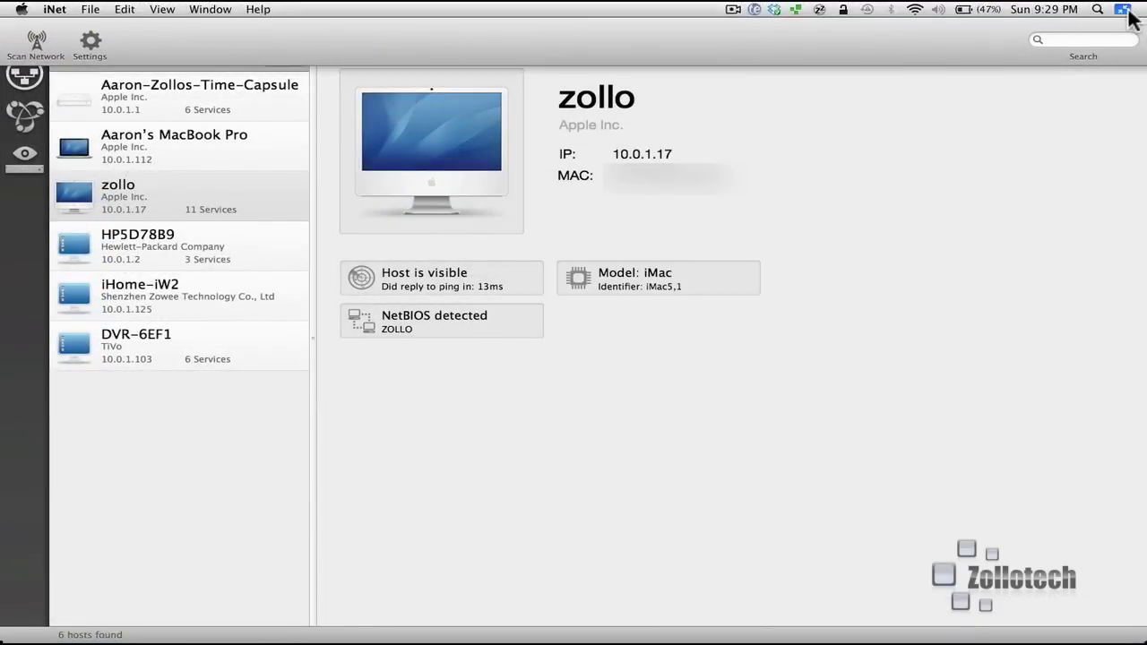
pyautogui.click(1125, 11)
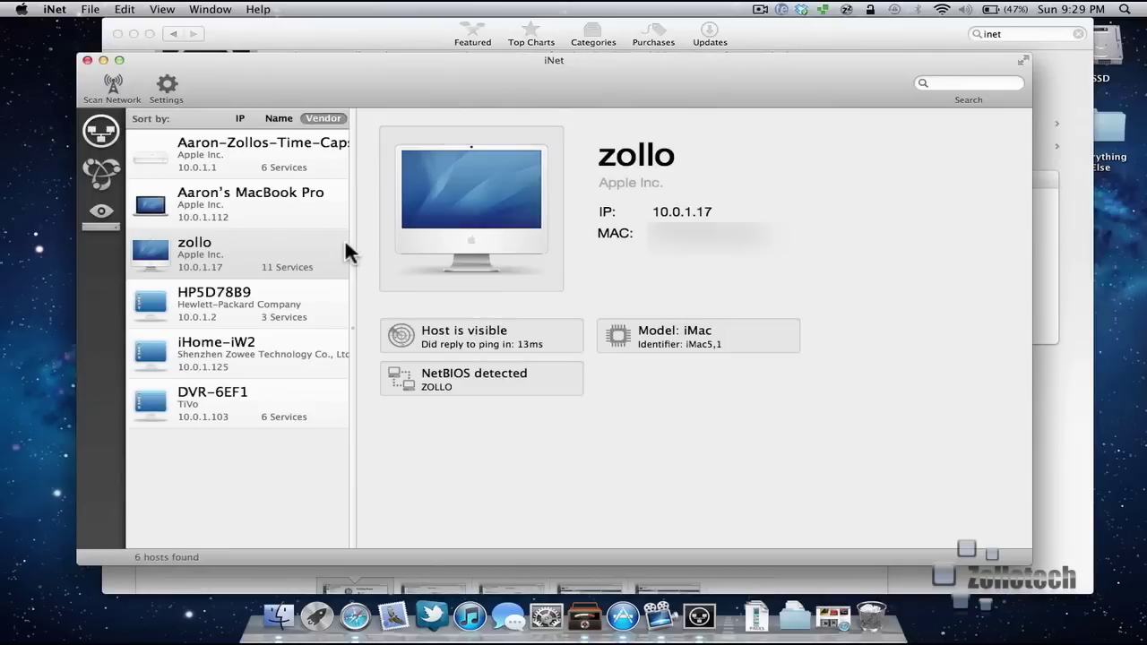
# - Browse Bonjour services, then view the AirPort base station's Wi-Fi clients and traffic graphs
pyautogui.click(97, 175)
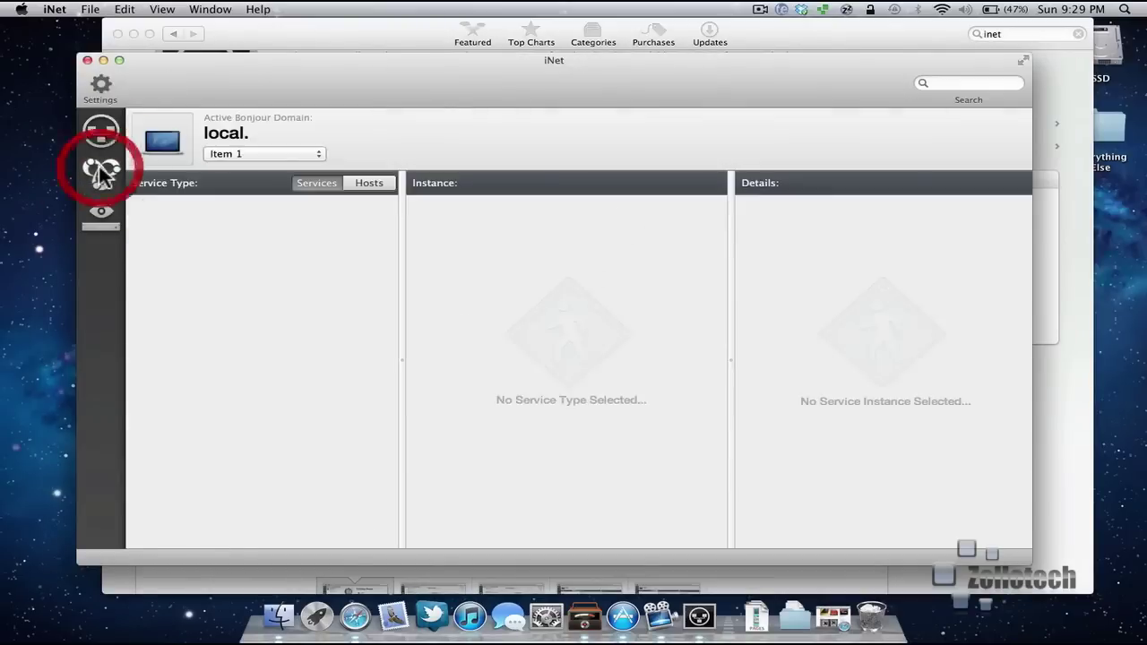
pyautogui.scroll(-5, 326, 350)
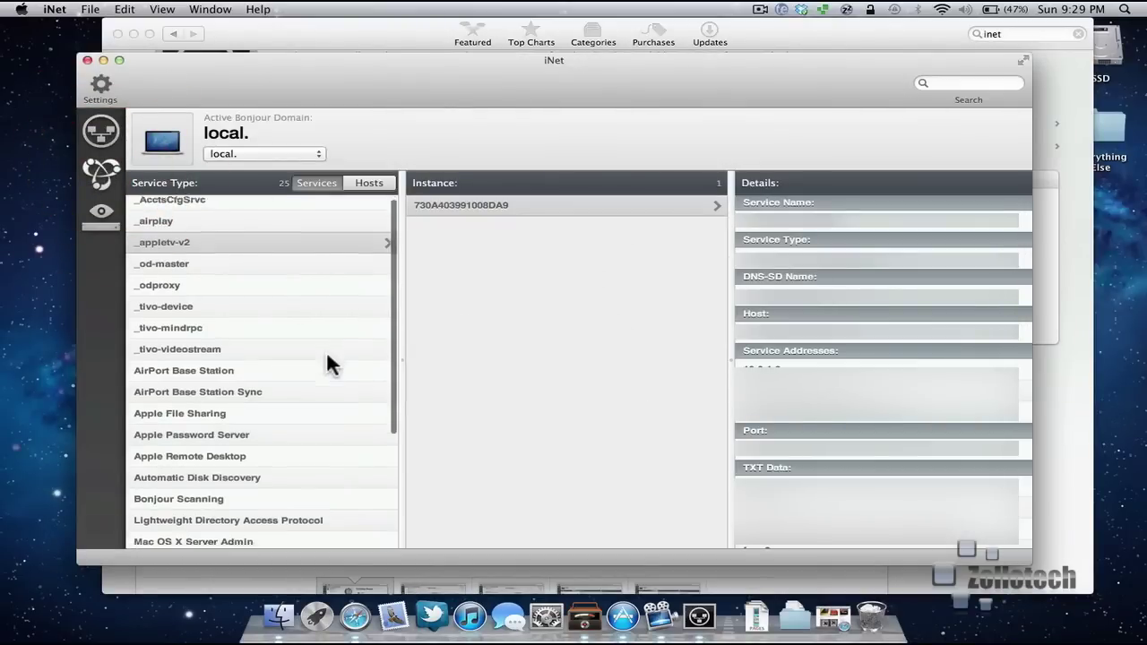
pyautogui.scroll(5, 326, 351)
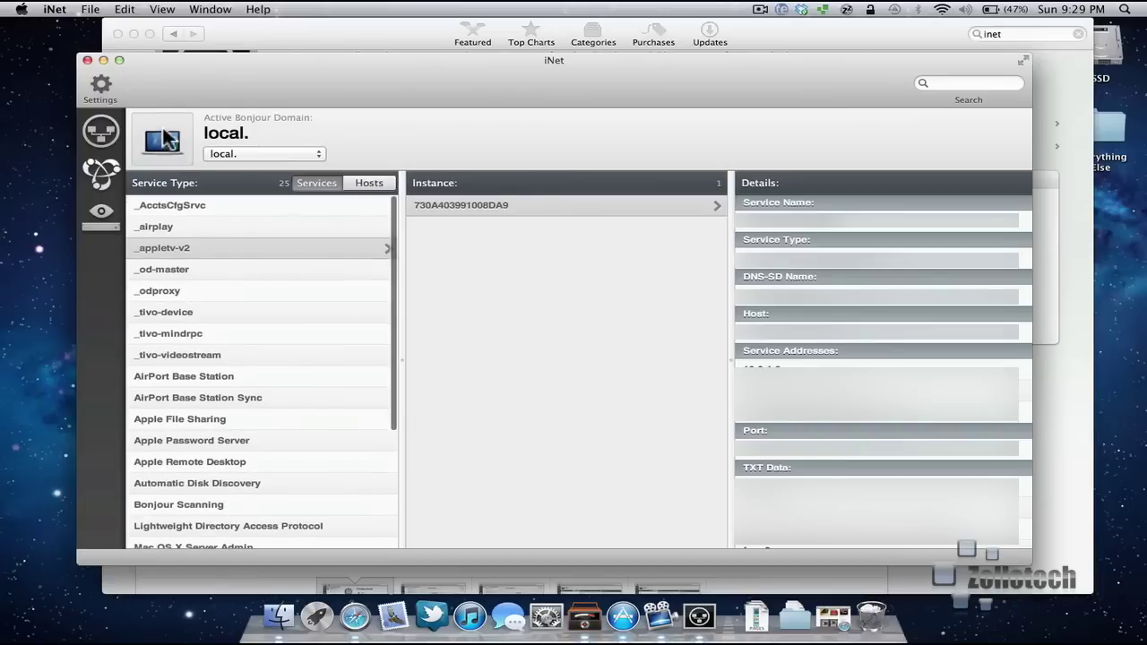
pyautogui.click(100, 211)
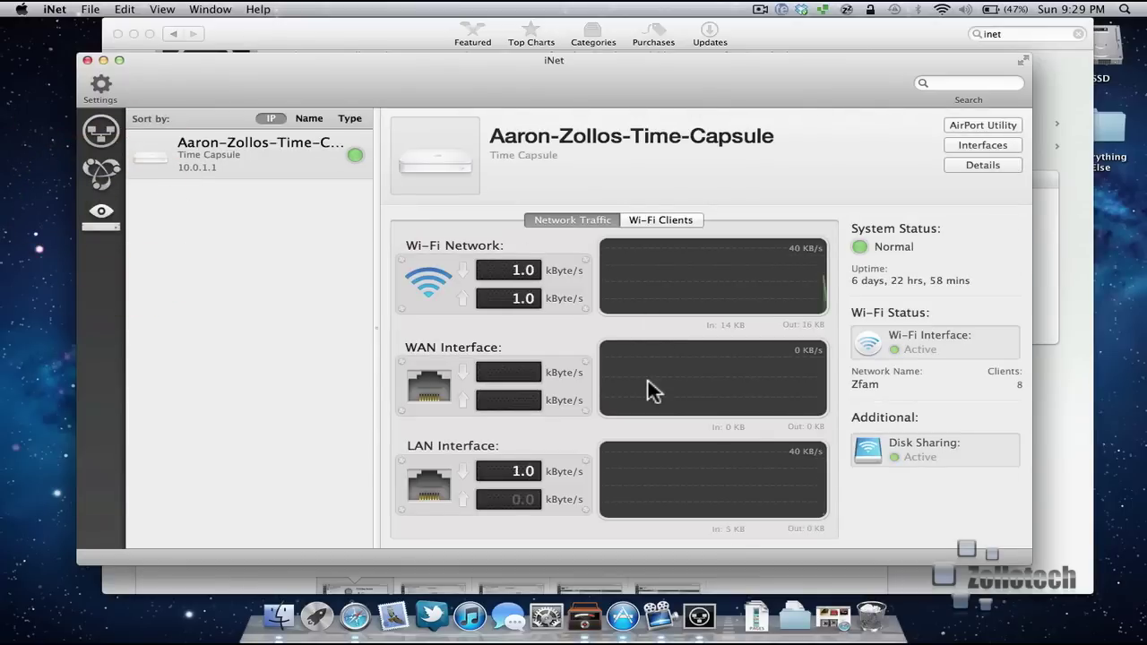
pyautogui.click(663, 214)
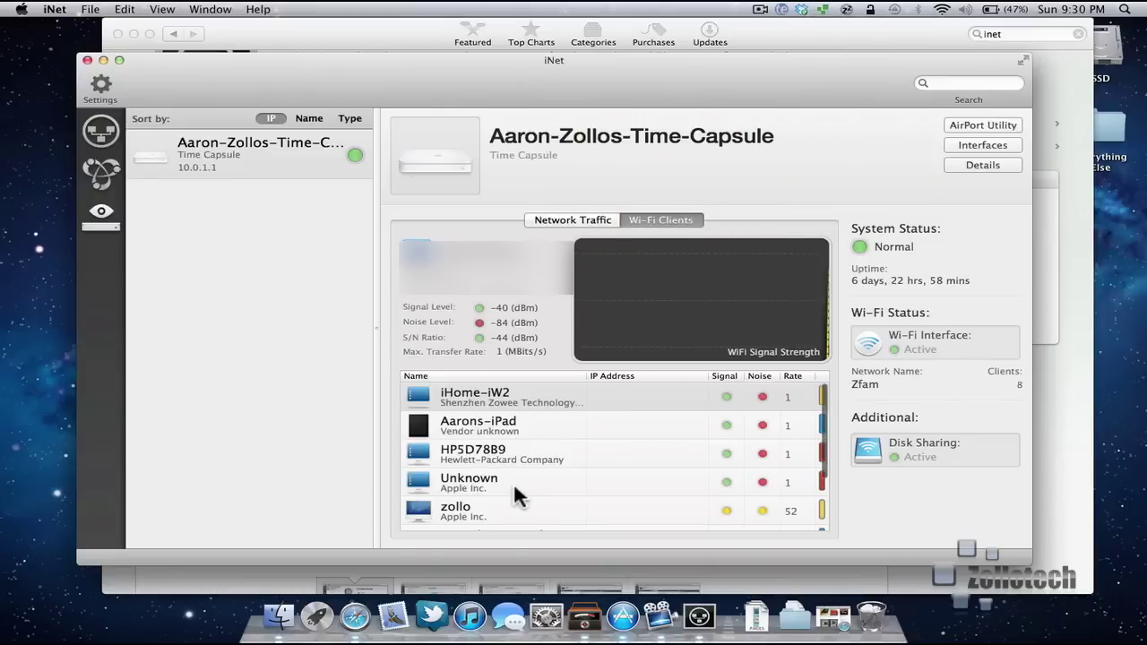
pyautogui.scroll(-3, 516, 494)
pyautogui.scroll(3, 516, 494)
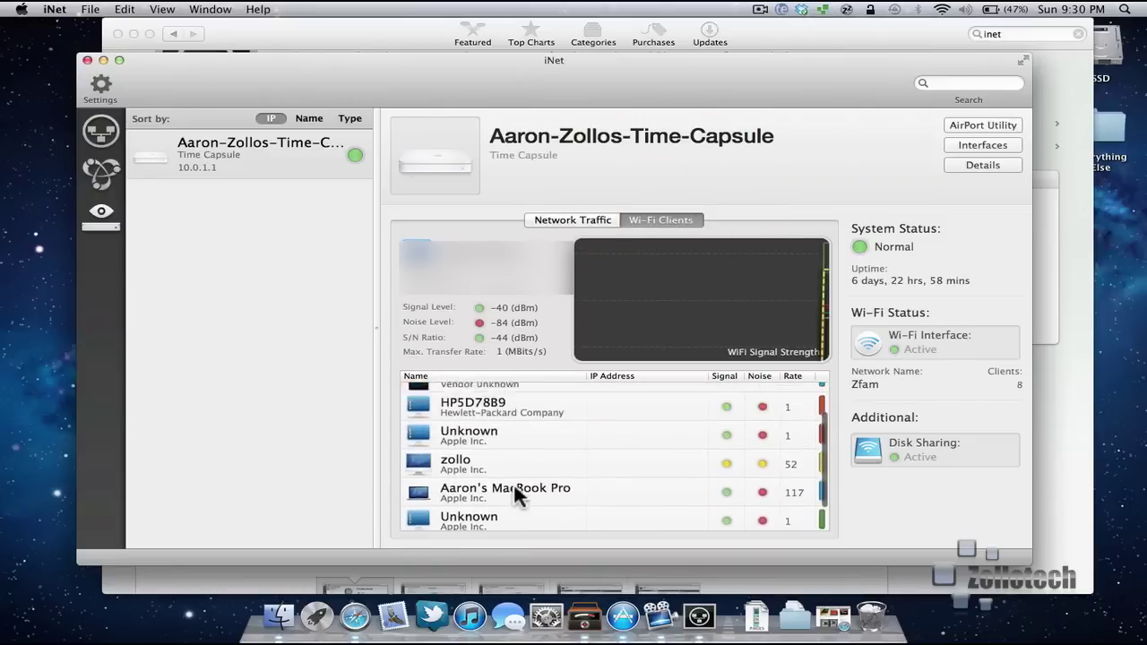
pyautogui.click(578, 224)
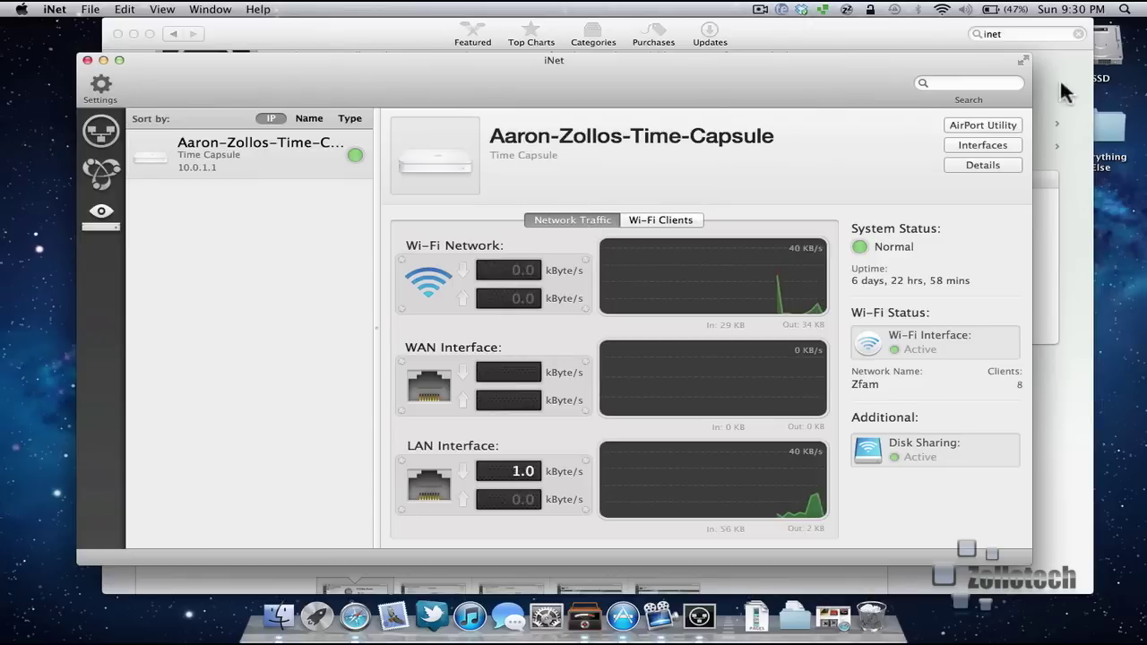
# - Open and close the router's Interfaces and Details popovers
pyautogui.click(986, 145)
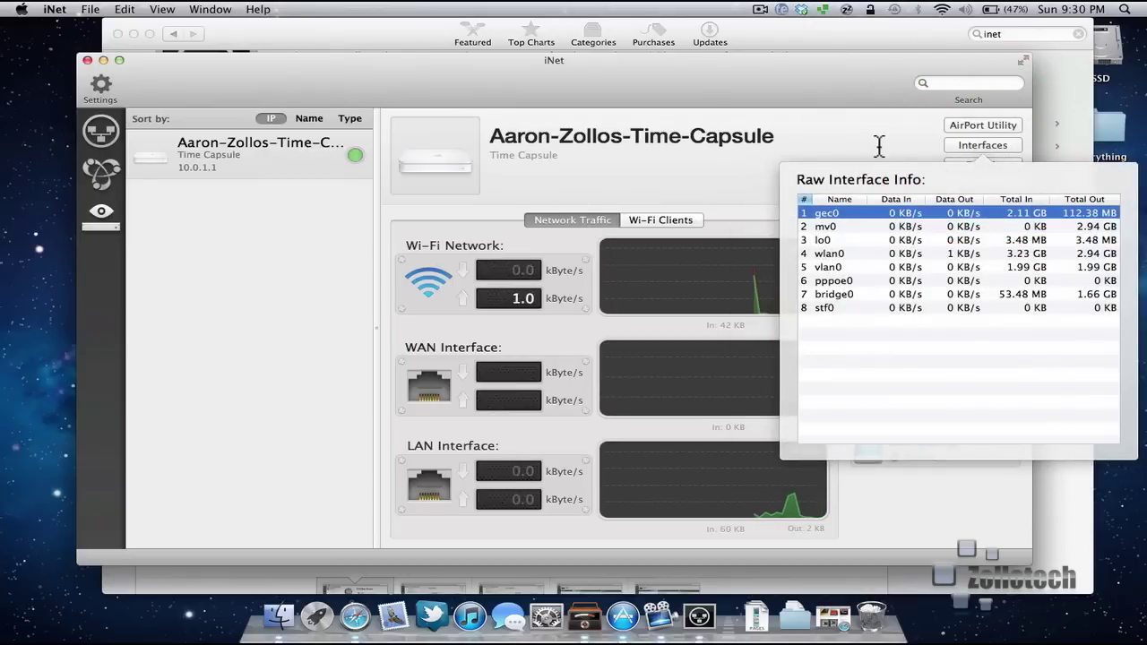
pyautogui.click(966, 161)
pyautogui.click(966, 161)
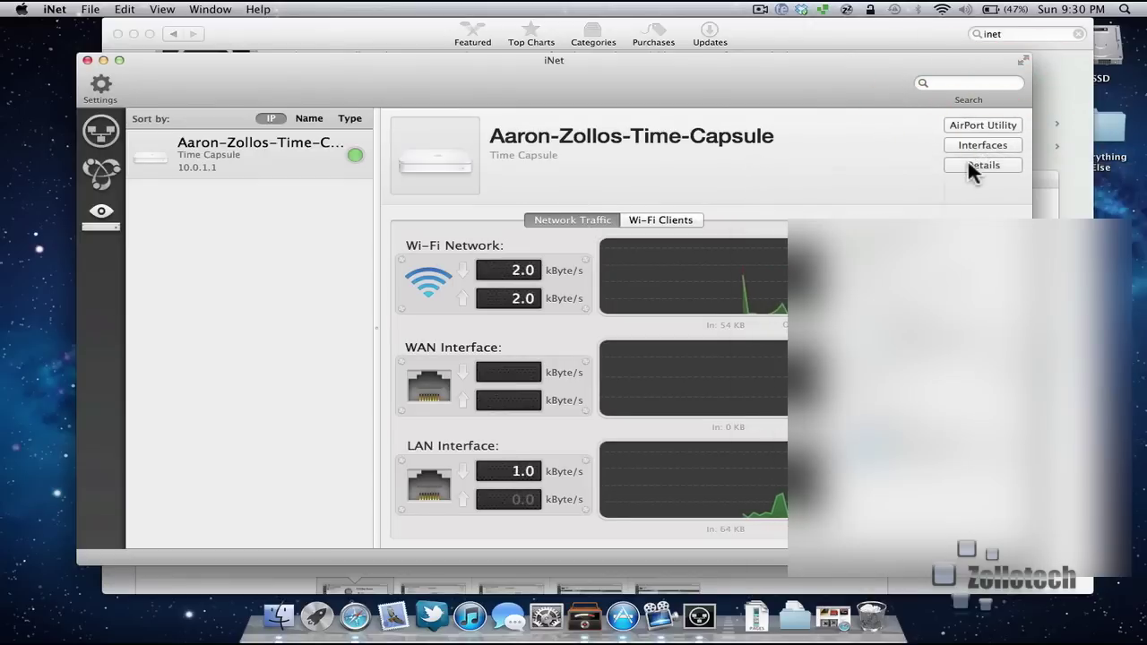
pyautogui.click(842, 170)
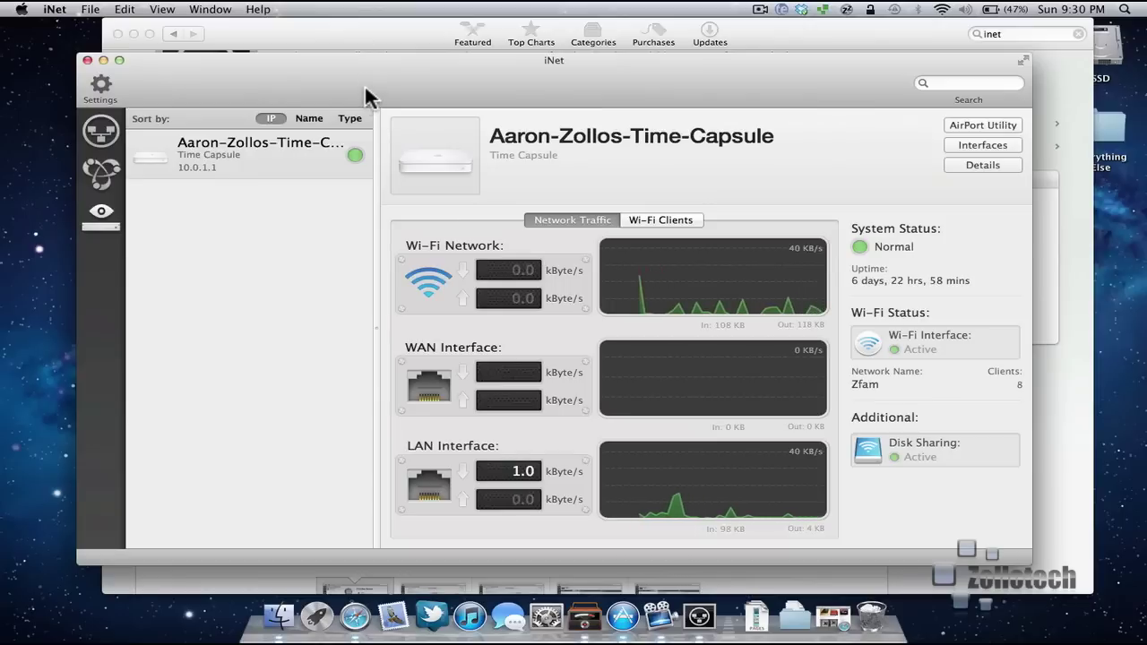
# - Go back to the 6-host scan list and nudge the iNet window slightly up and right
pyautogui.click(104, 132)
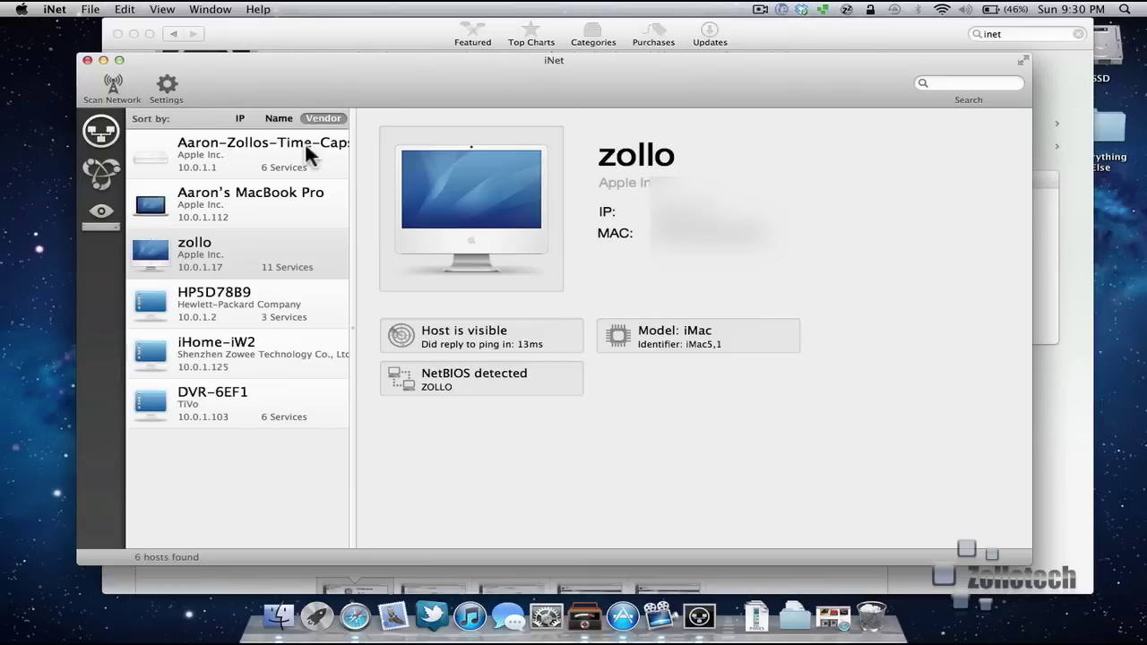
pyautogui.moveTo(460, 69); pyautogui.dragTo(481, 55)
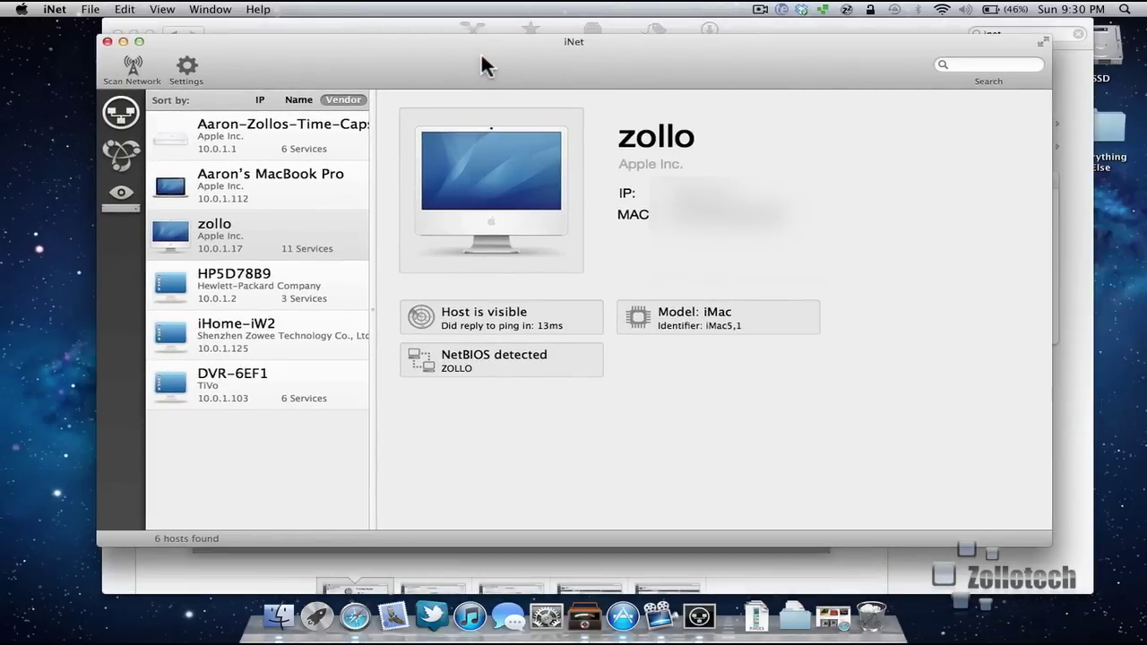